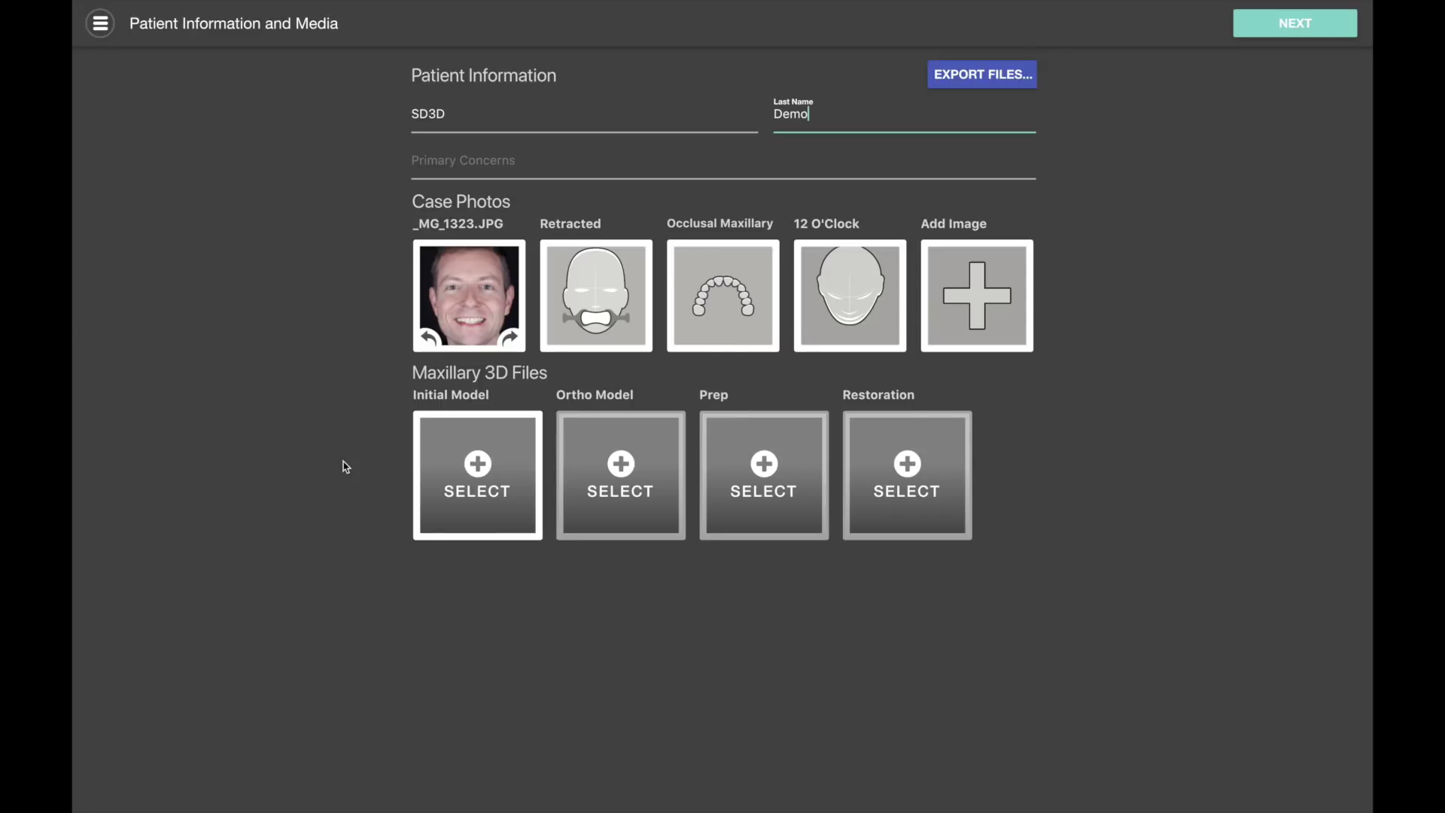
# Load csMaxillaryAnatomy.ply as the initial maxillary model and pick its forward-facing orientation
pyautogui.click(458, 478)
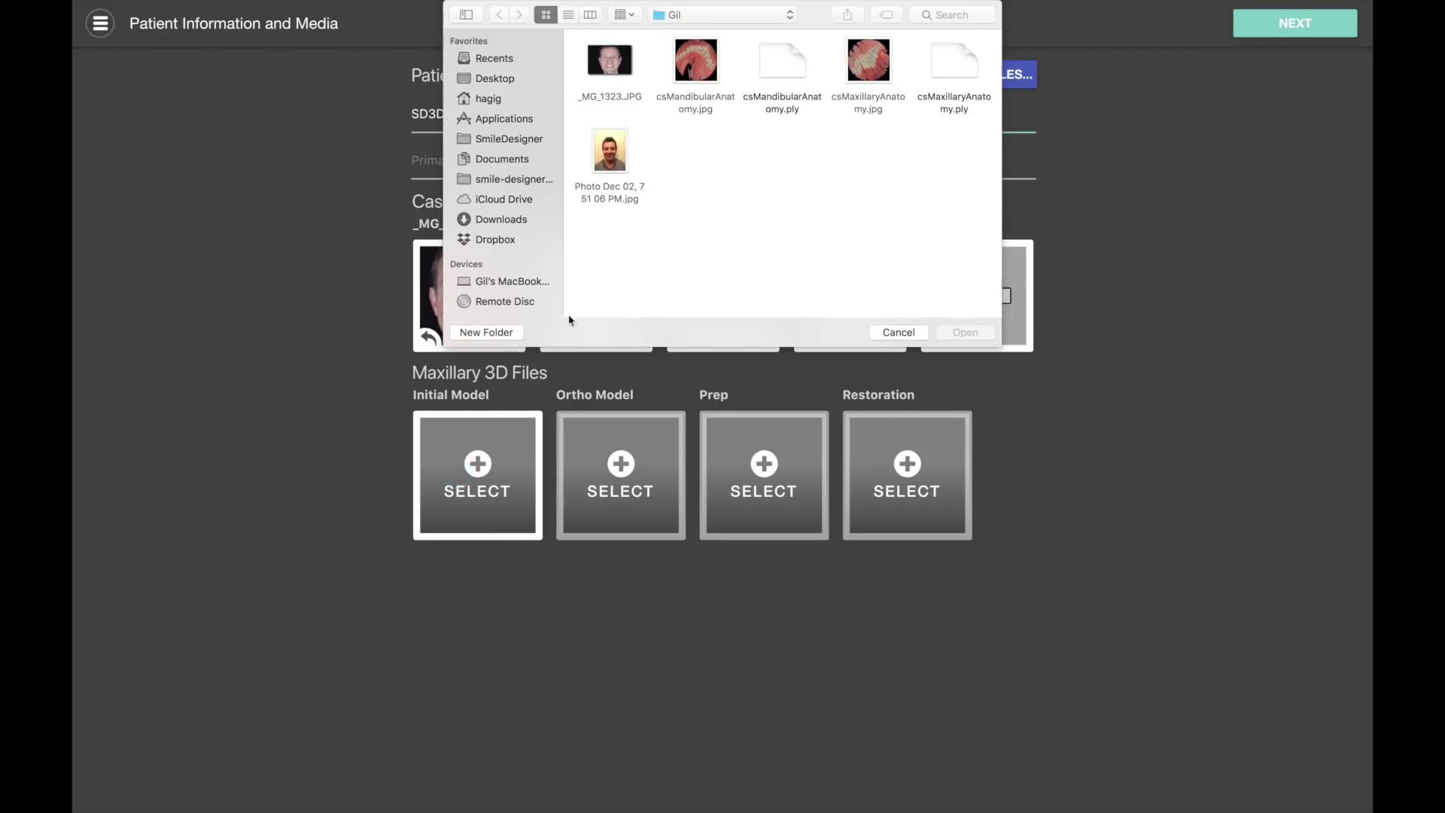
pyautogui.click(933, 66)
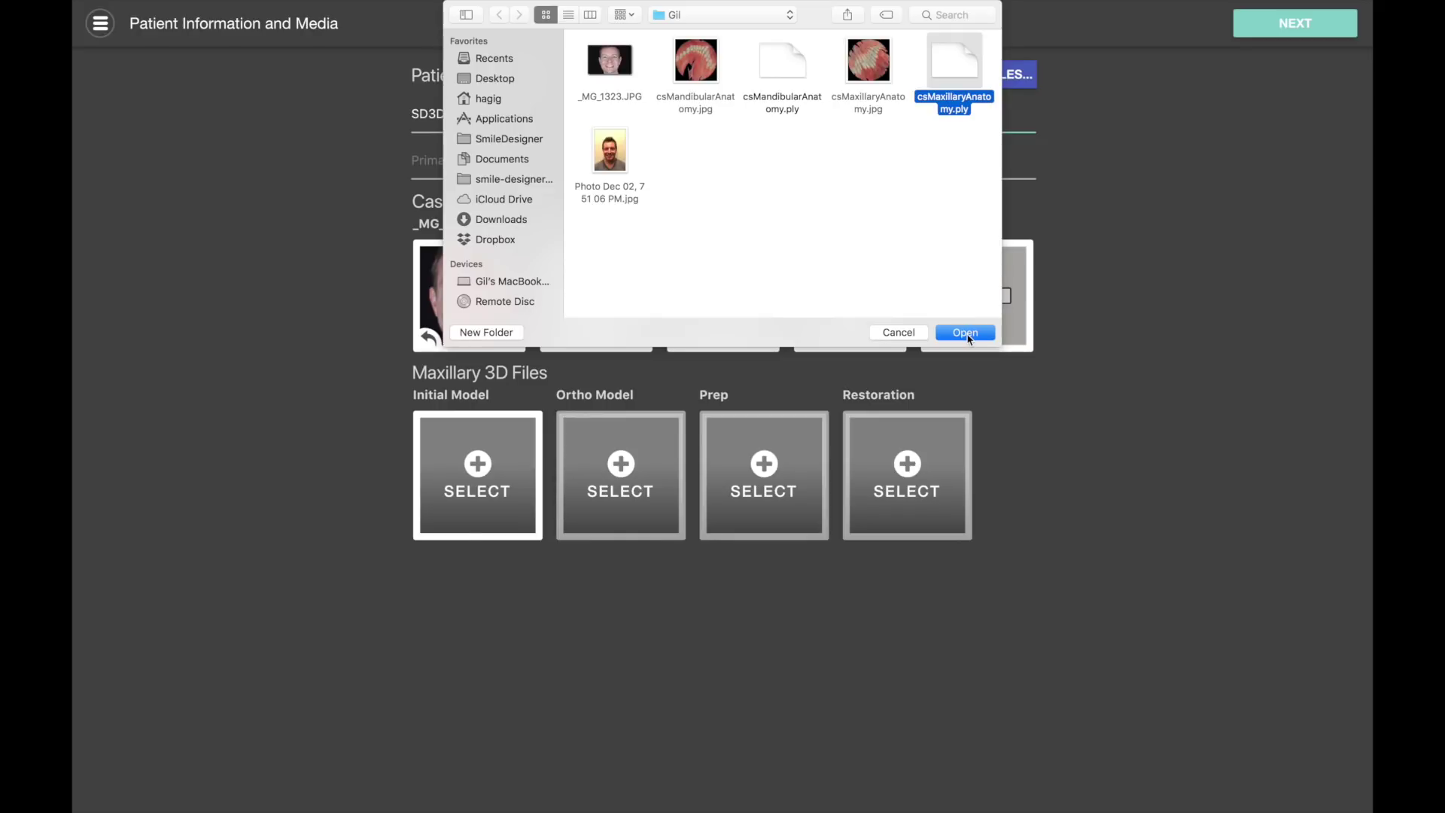
pyautogui.click(968, 333)
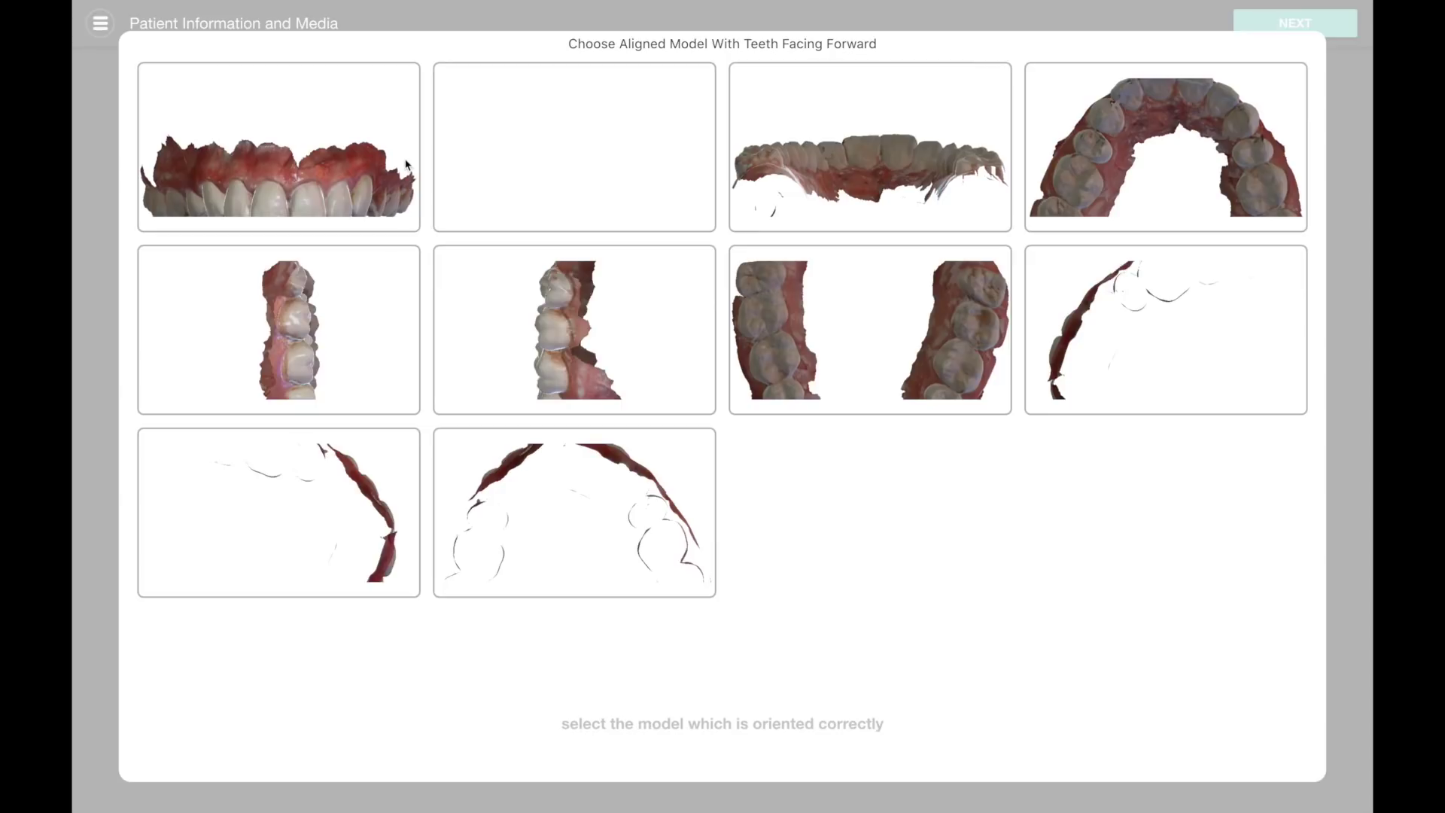
pyautogui.click(358, 168)
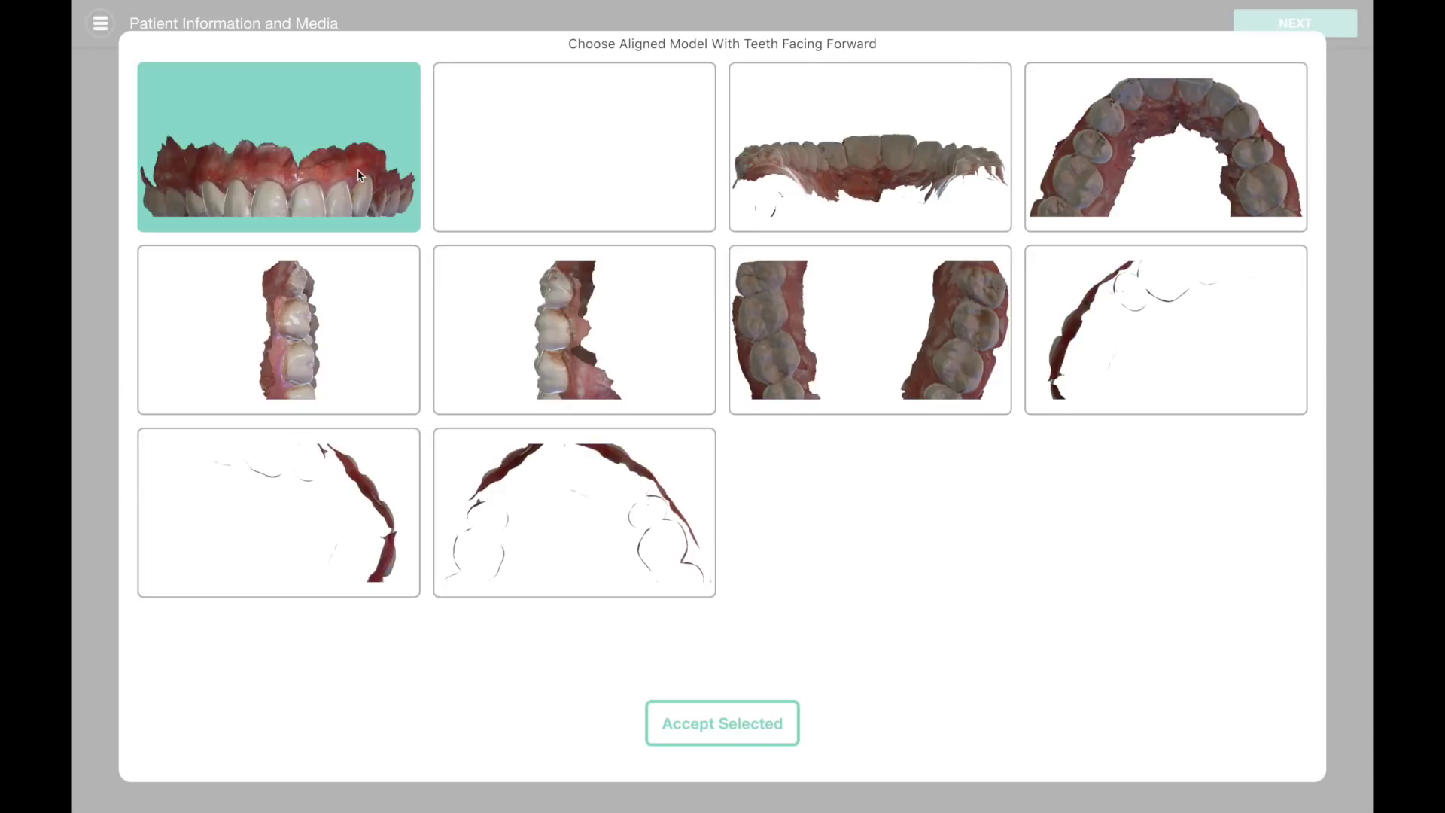
# Accept the front-facing orientation so csMaxillaryAnatomy.ply fills the Initial Model slot
pyautogui.click(739, 716)
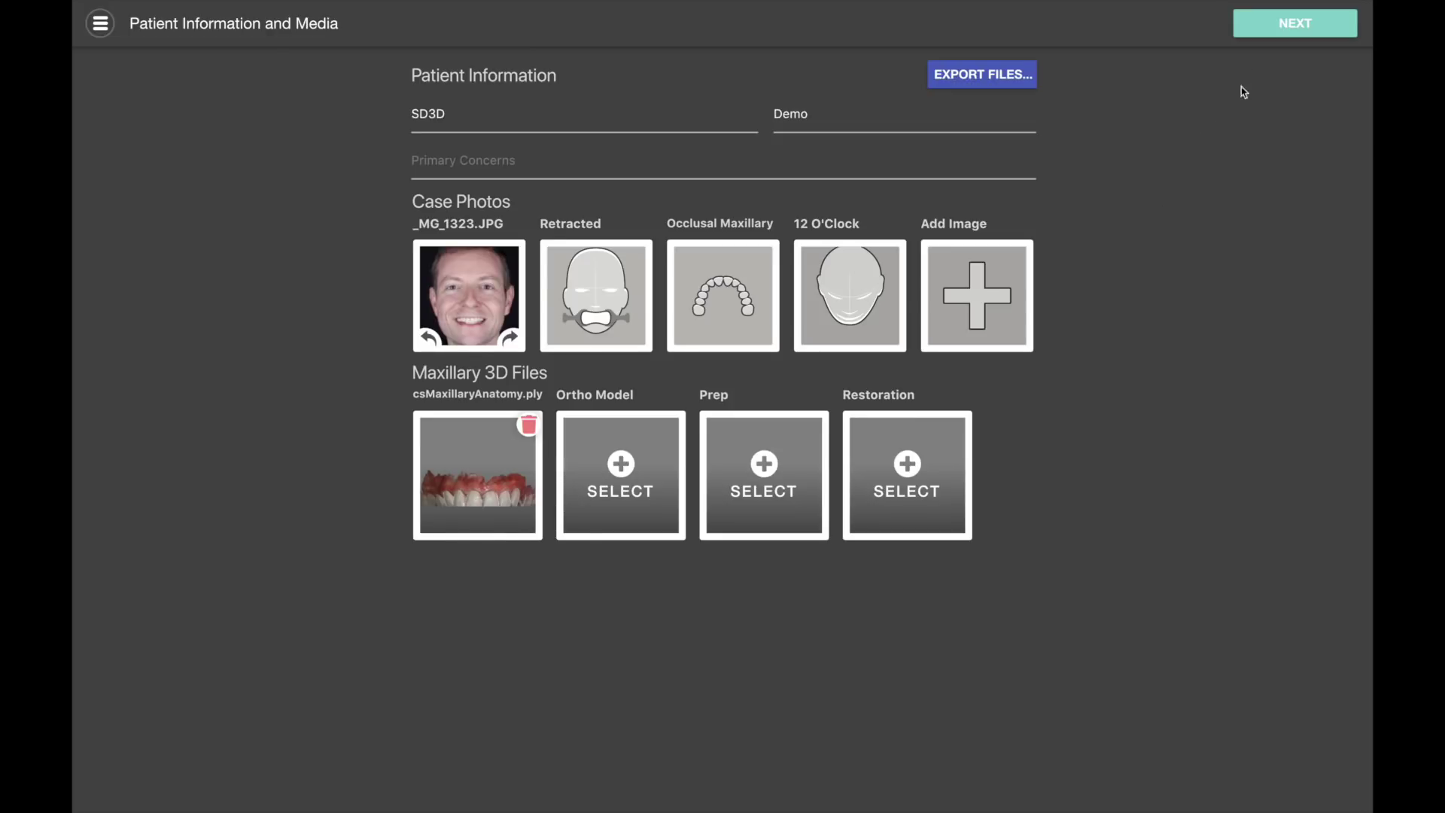
# In Face Setup, shift the facial midline slightly left, then continue to 3D Scan Calibration
pyautogui.click(1288, 29)
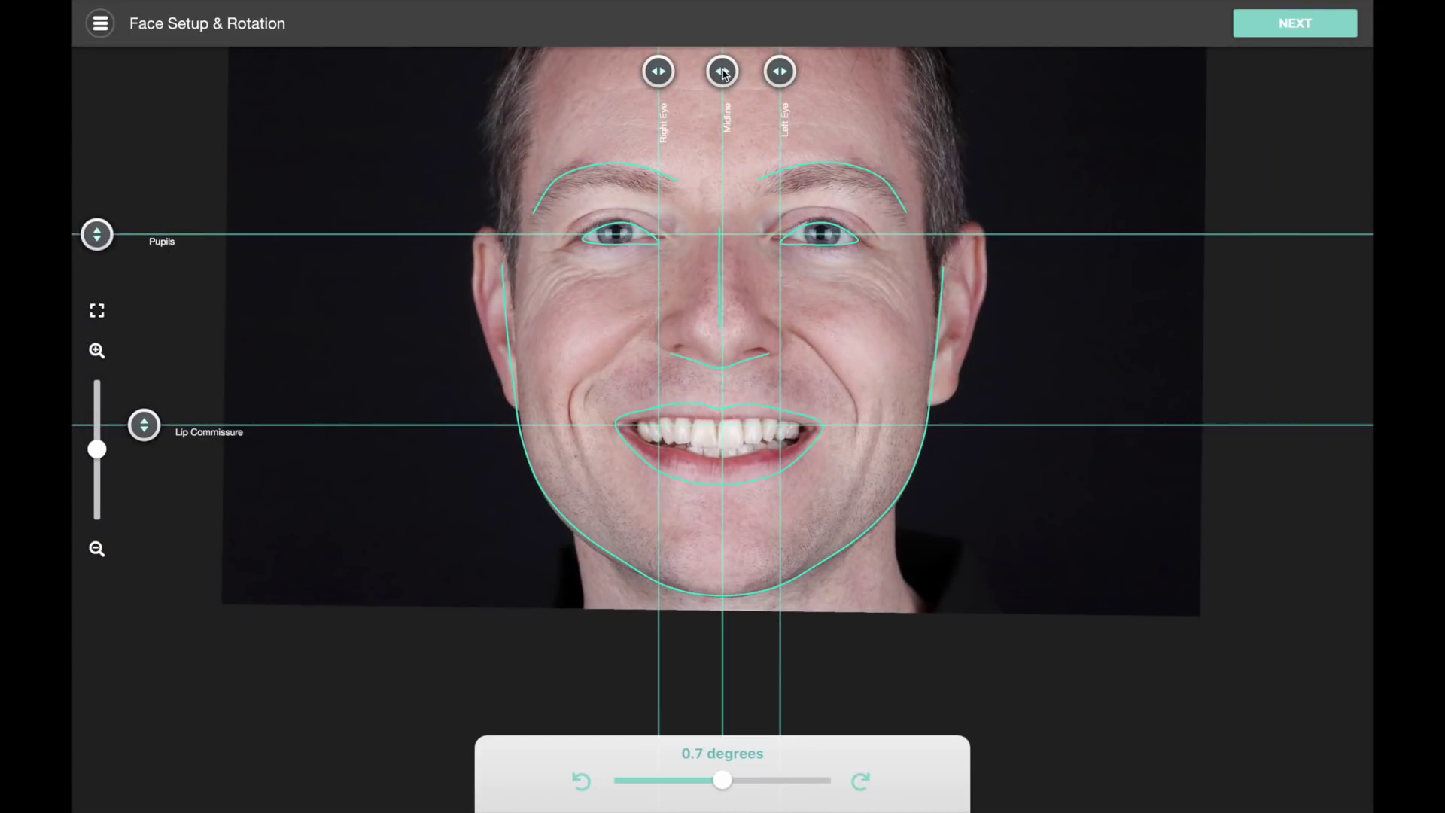
pyautogui.moveTo(723, 73); pyautogui.dragTo(720, 73)
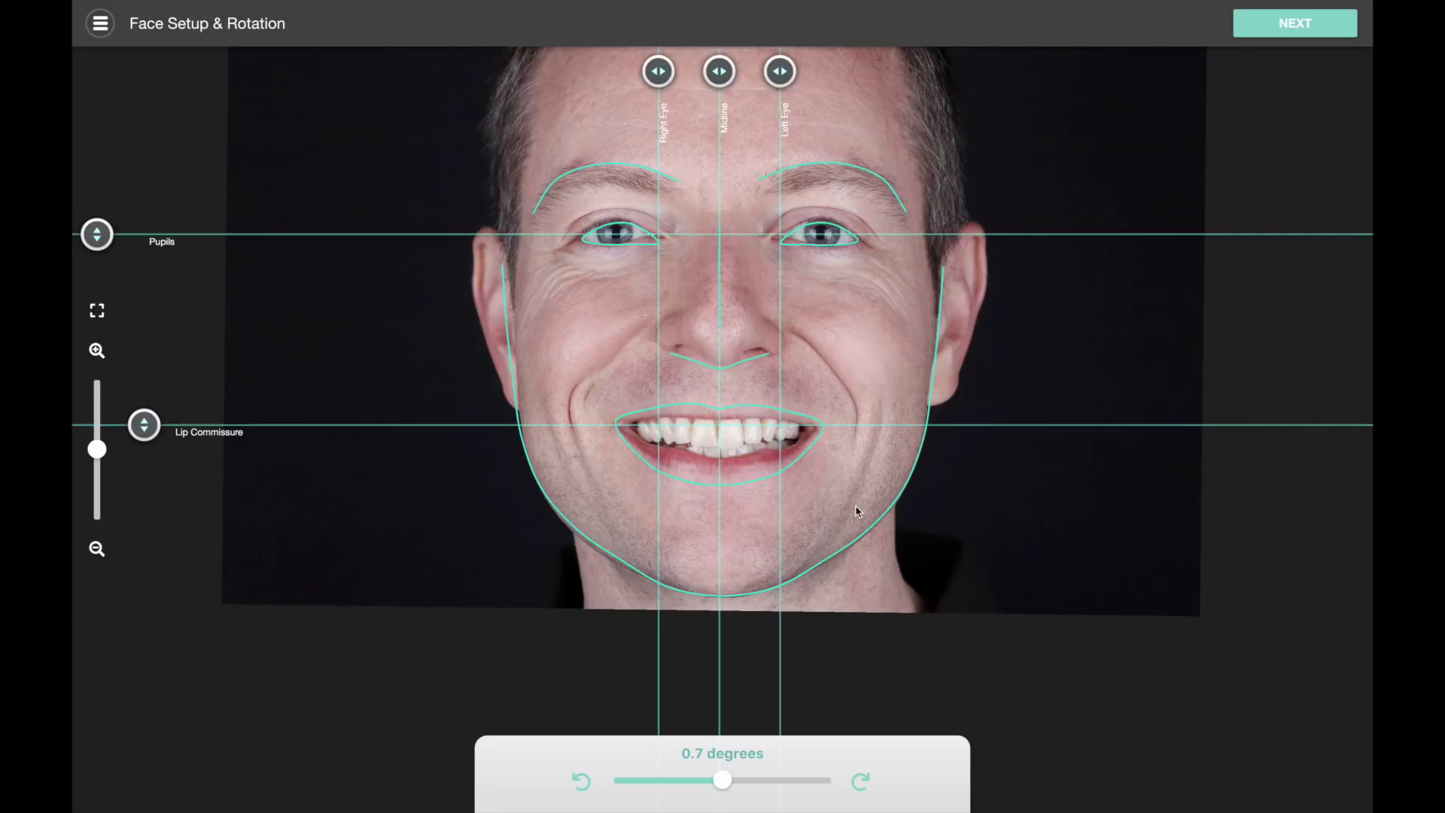
pyautogui.click(1288, 25)
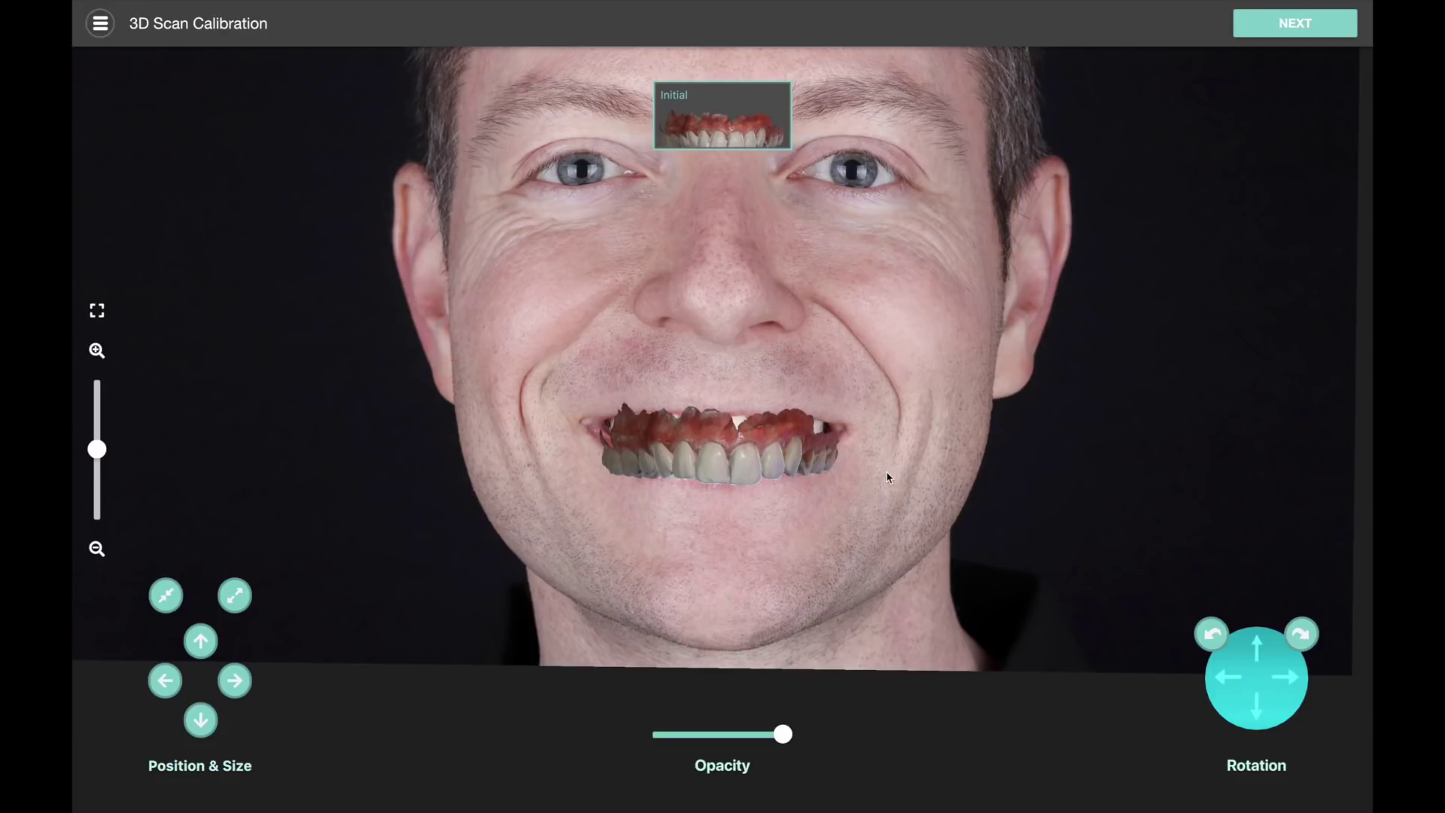
# Drag the maxillary scan up onto the mouth and reposition it over the upper teeth
pyautogui.moveTo(888, 477); pyautogui.dragTo(866, 389)
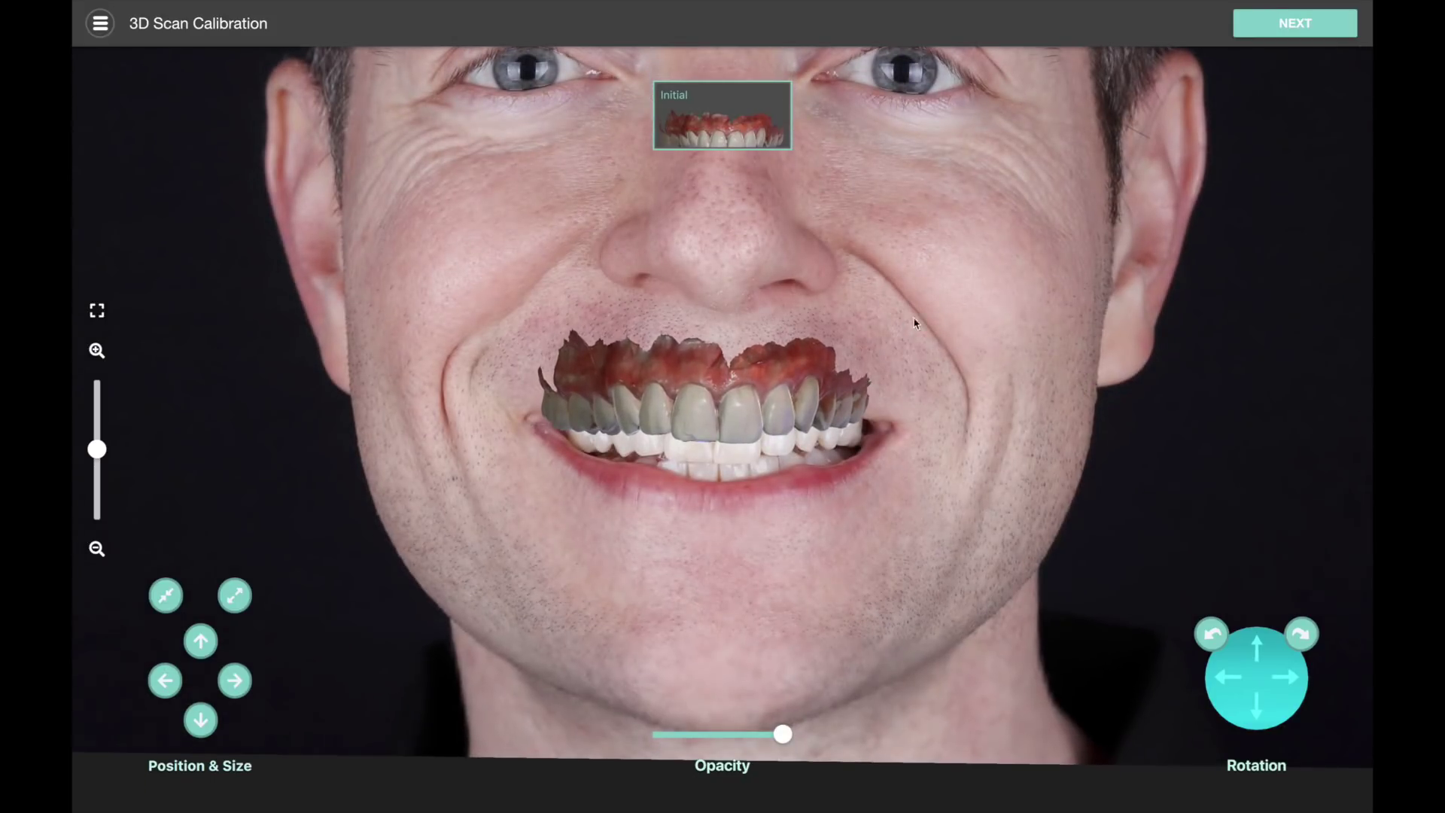
pyautogui.moveTo(930, 313)
pyautogui.mouseDown()
pyautogui.moveTo(935, 300)
pyautogui.moveTo(929, 329)
pyautogui.mouseUp()
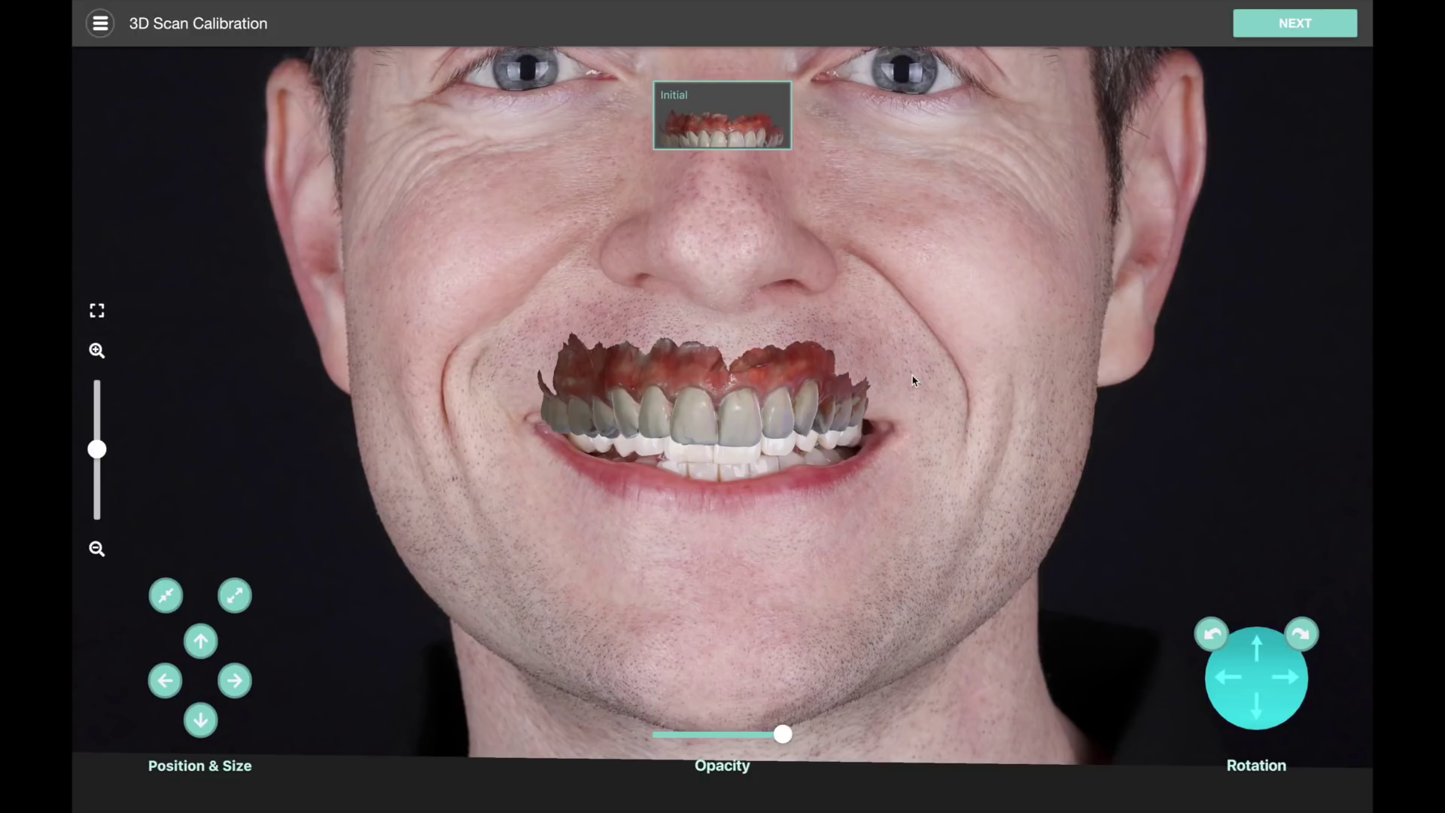
pyautogui.scroll(2, 951, 429)
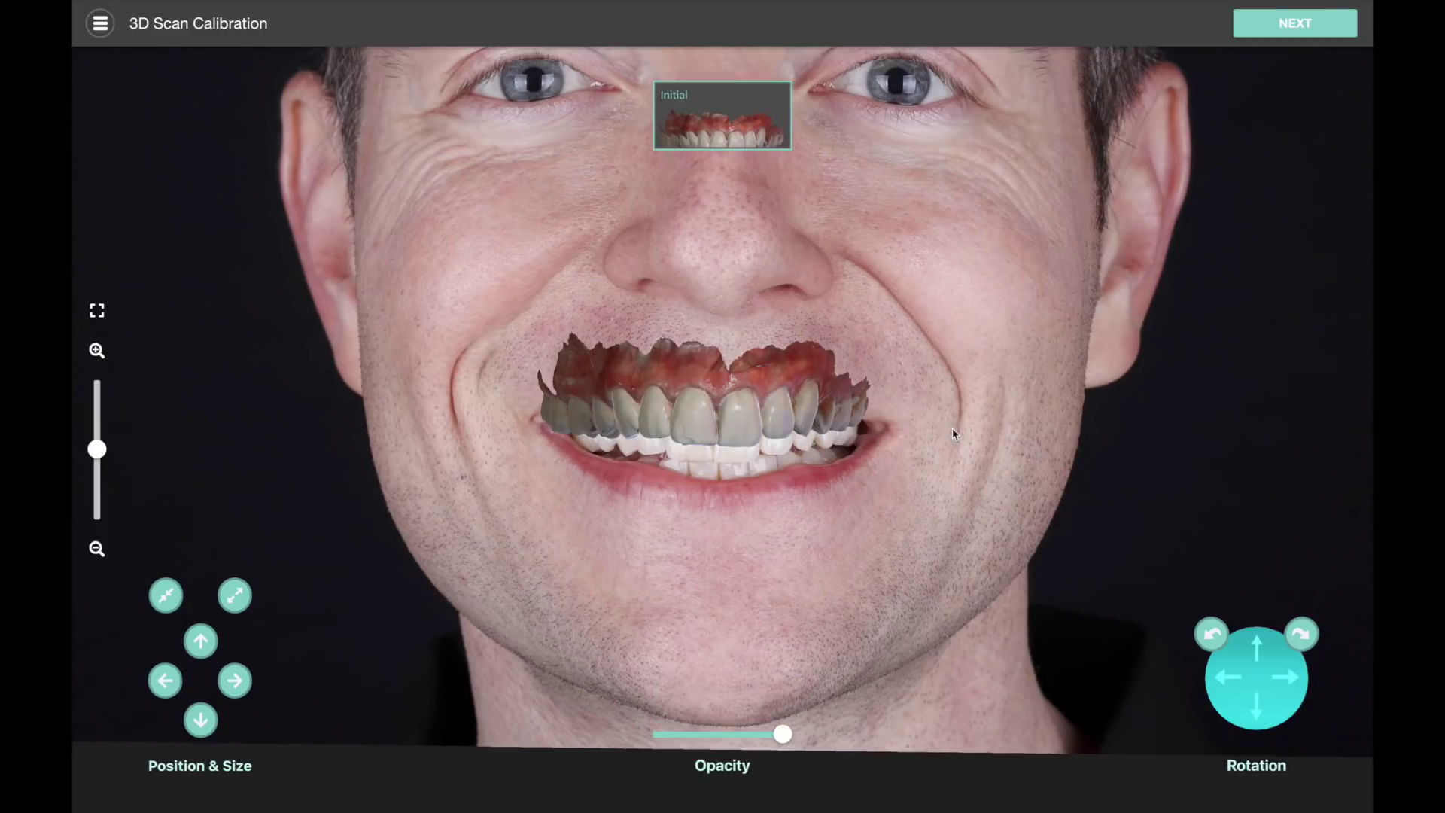
pyautogui.scroll(-1, 952, 428)
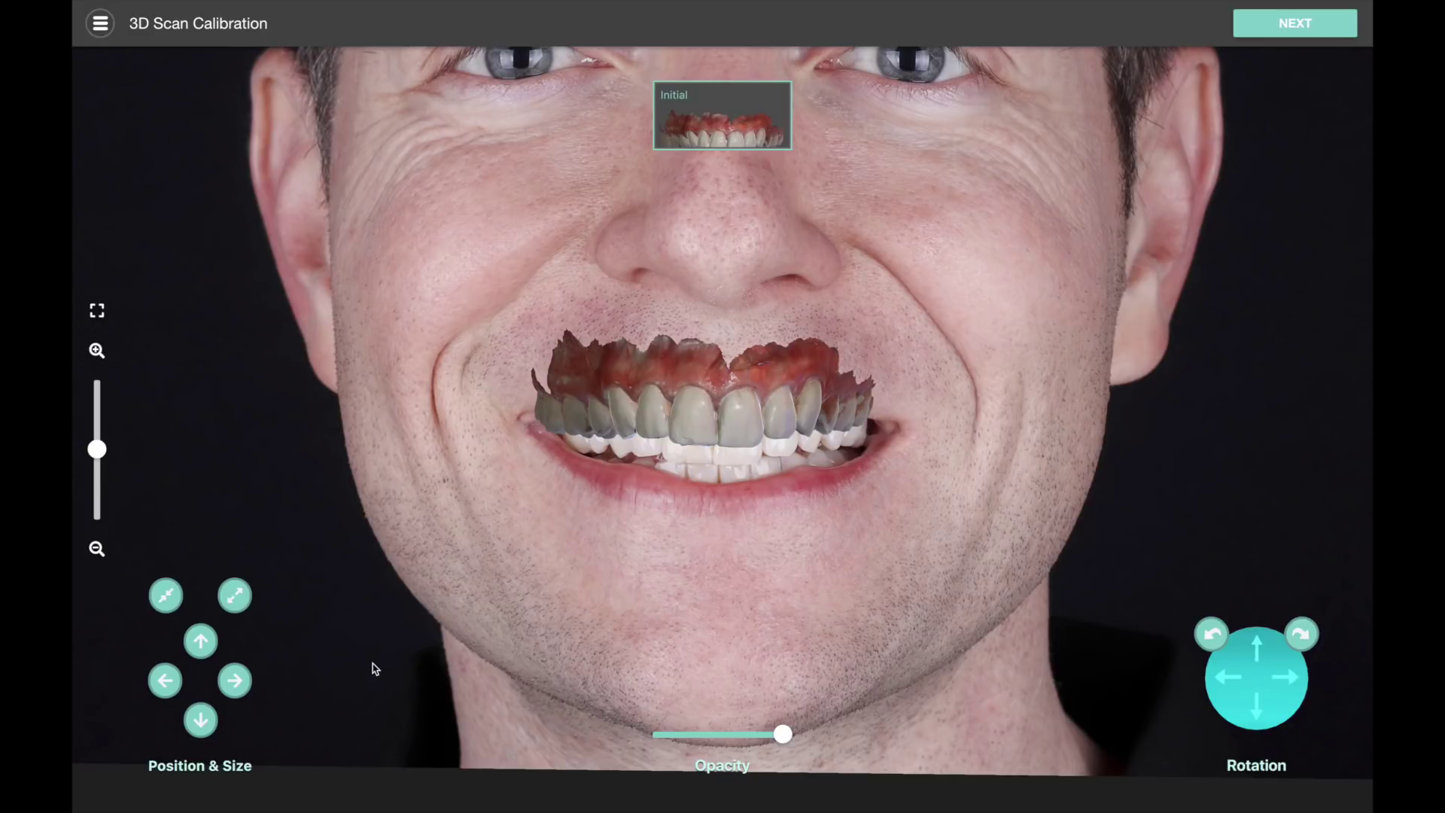
# Nudge the scan sideways, adjust its height, and enlarge it slightly to fit the teeth
pyautogui.click(235, 680)
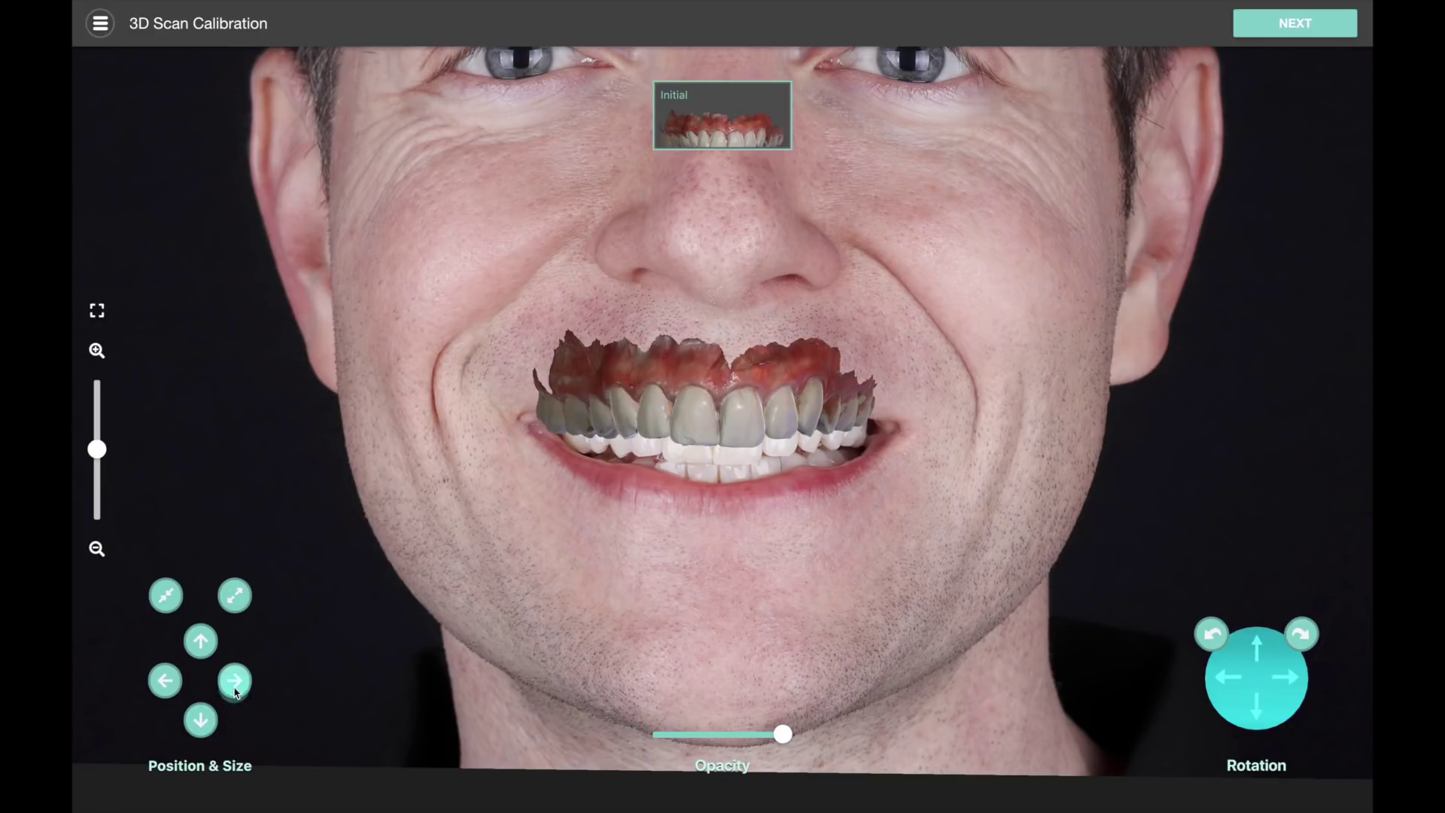
pyautogui.click(234, 680)
pyautogui.click(165, 681)
pyautogui.click(165, 680)
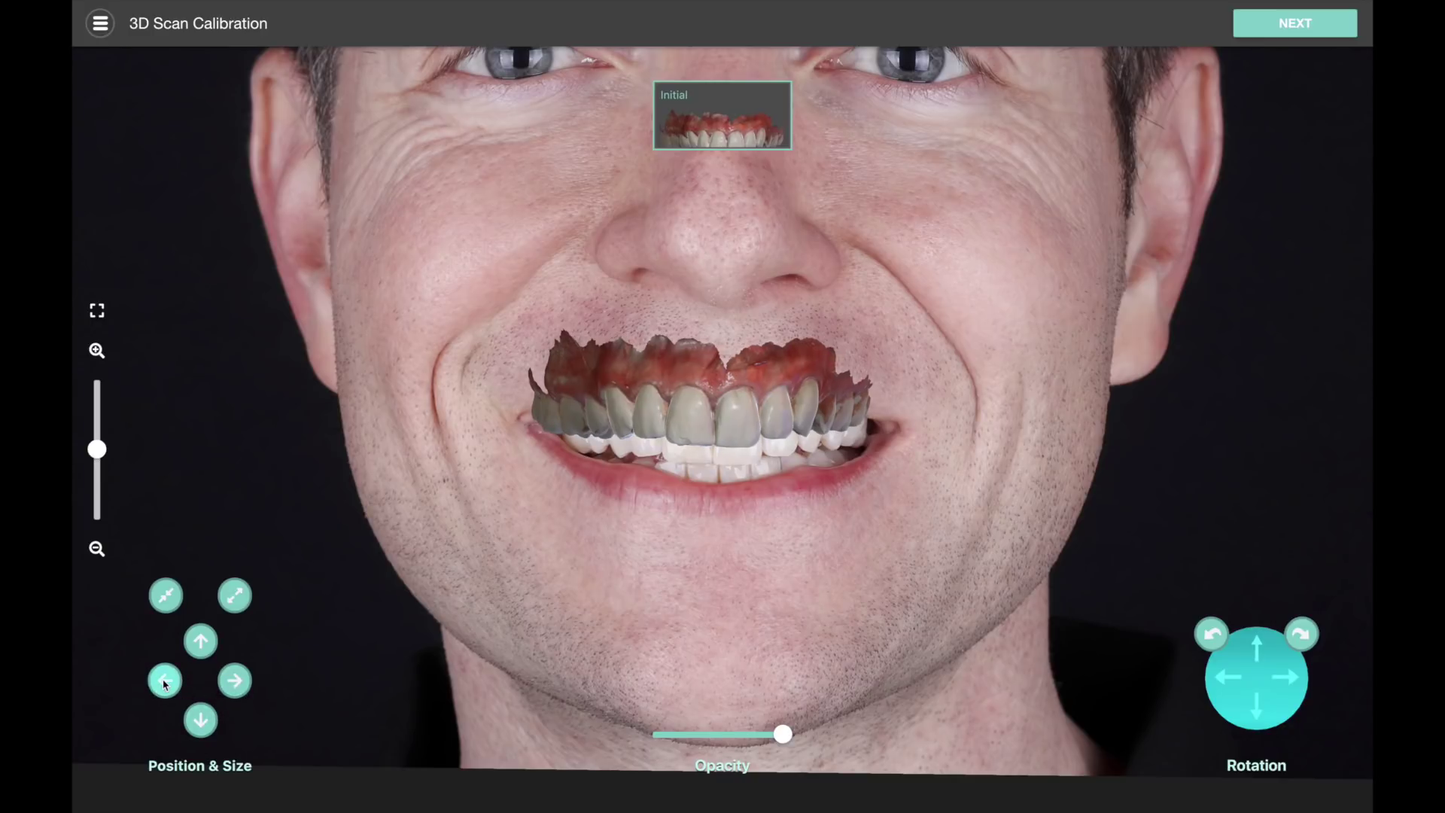
pyautogui.moveTo(683, 539)
pyautogui.mouseDown()
pyautogui.moveTo(689, 523)
pyautogui.moveTo(685, 548)
pyautogui.mouseUp()
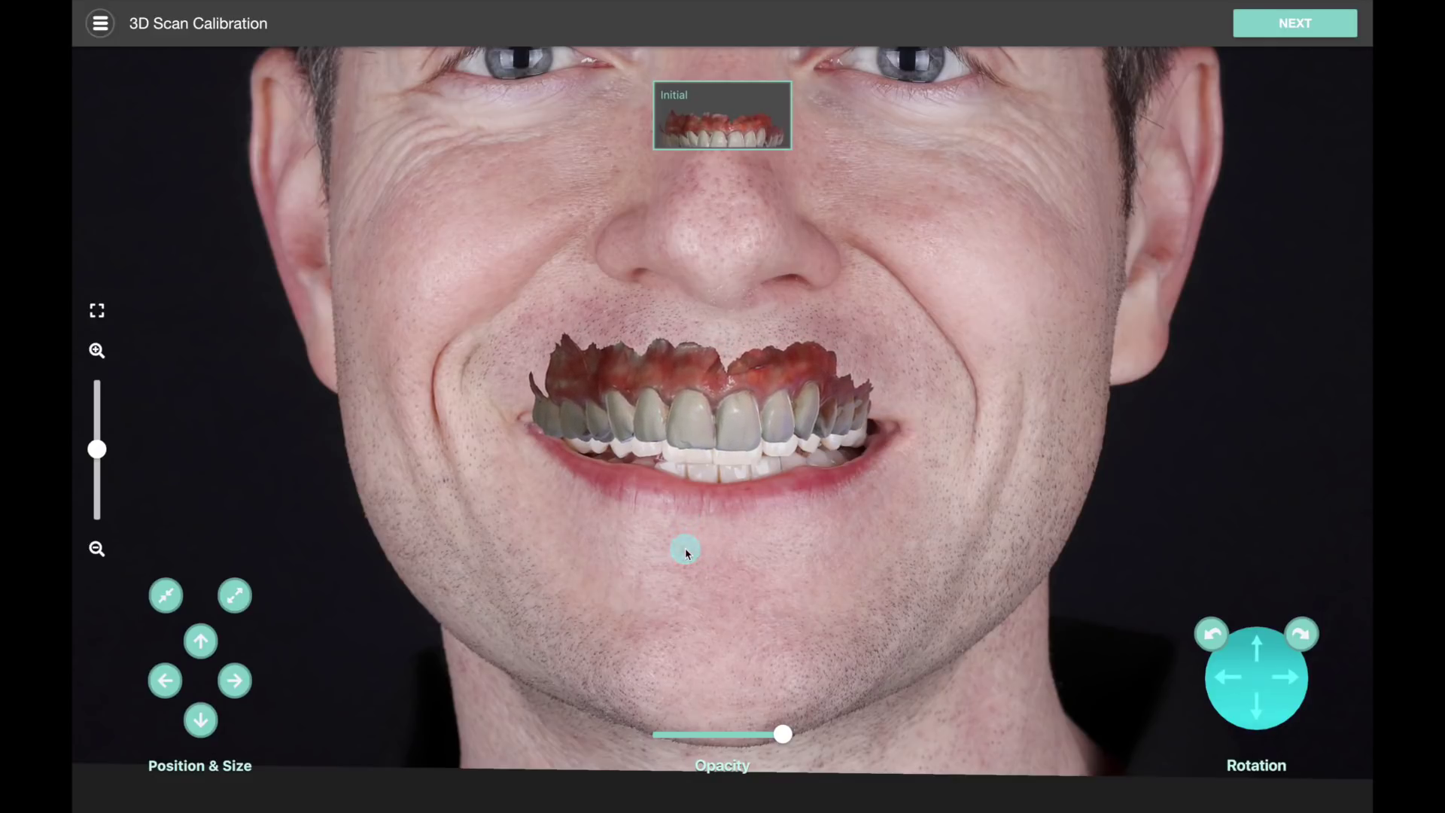
pyautogui.click(235, 598)
pyautogui.click(235, 598)
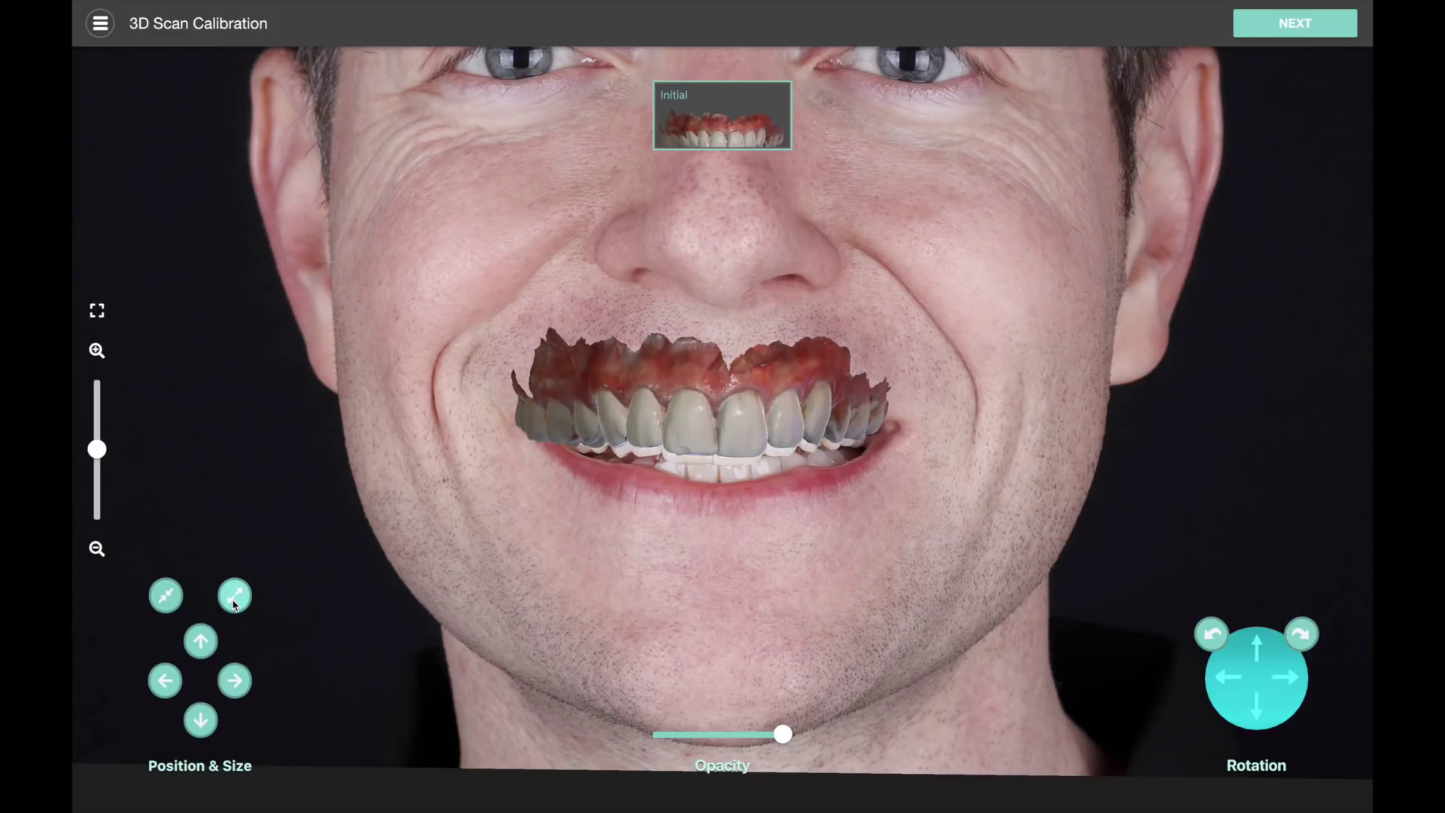
pyautogui.click(170, 598)
pyautogui.click(687, 519)
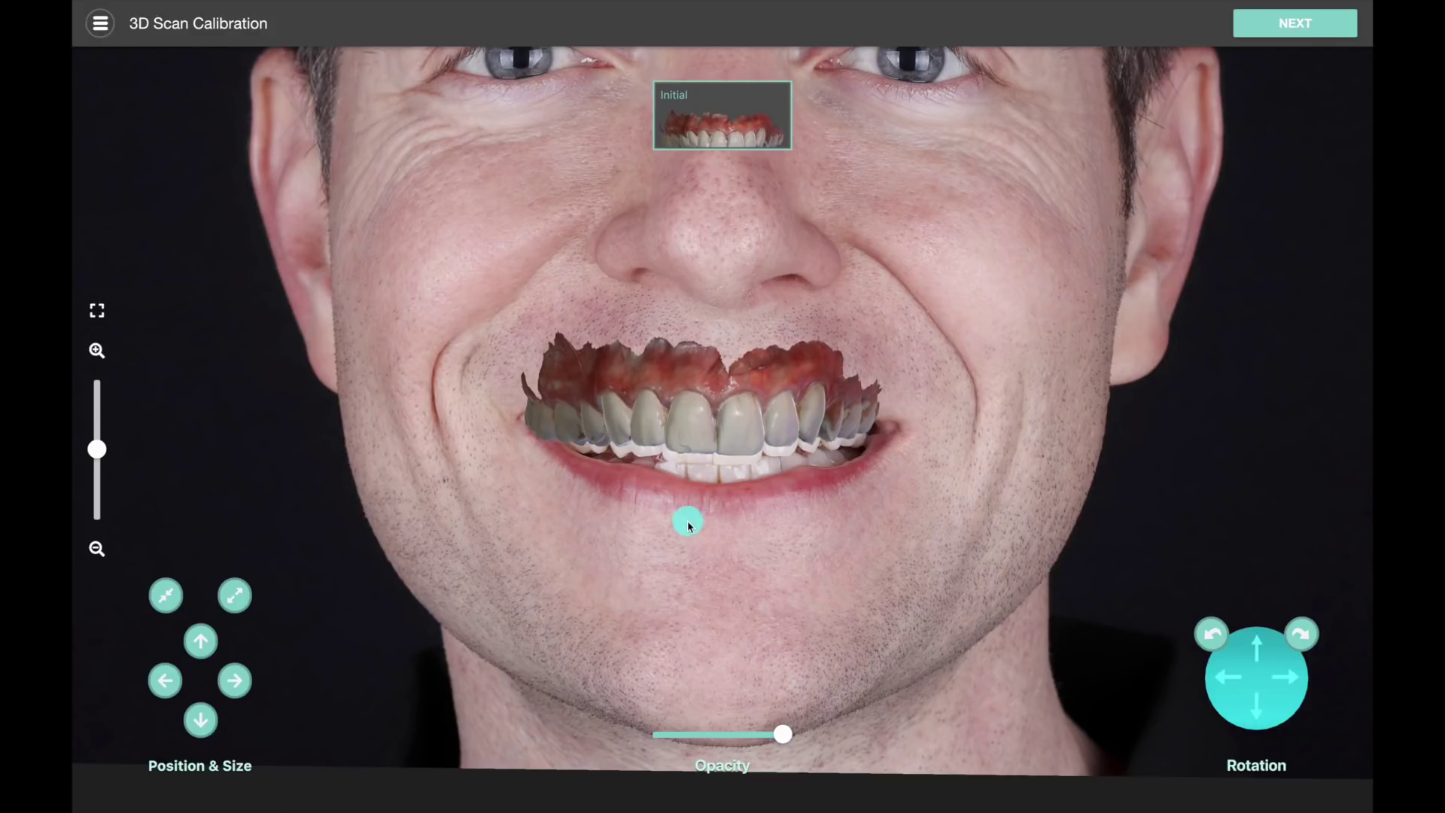
pyautogui.moveTo(688, 521); pyautogui.dragTo(685, 536)
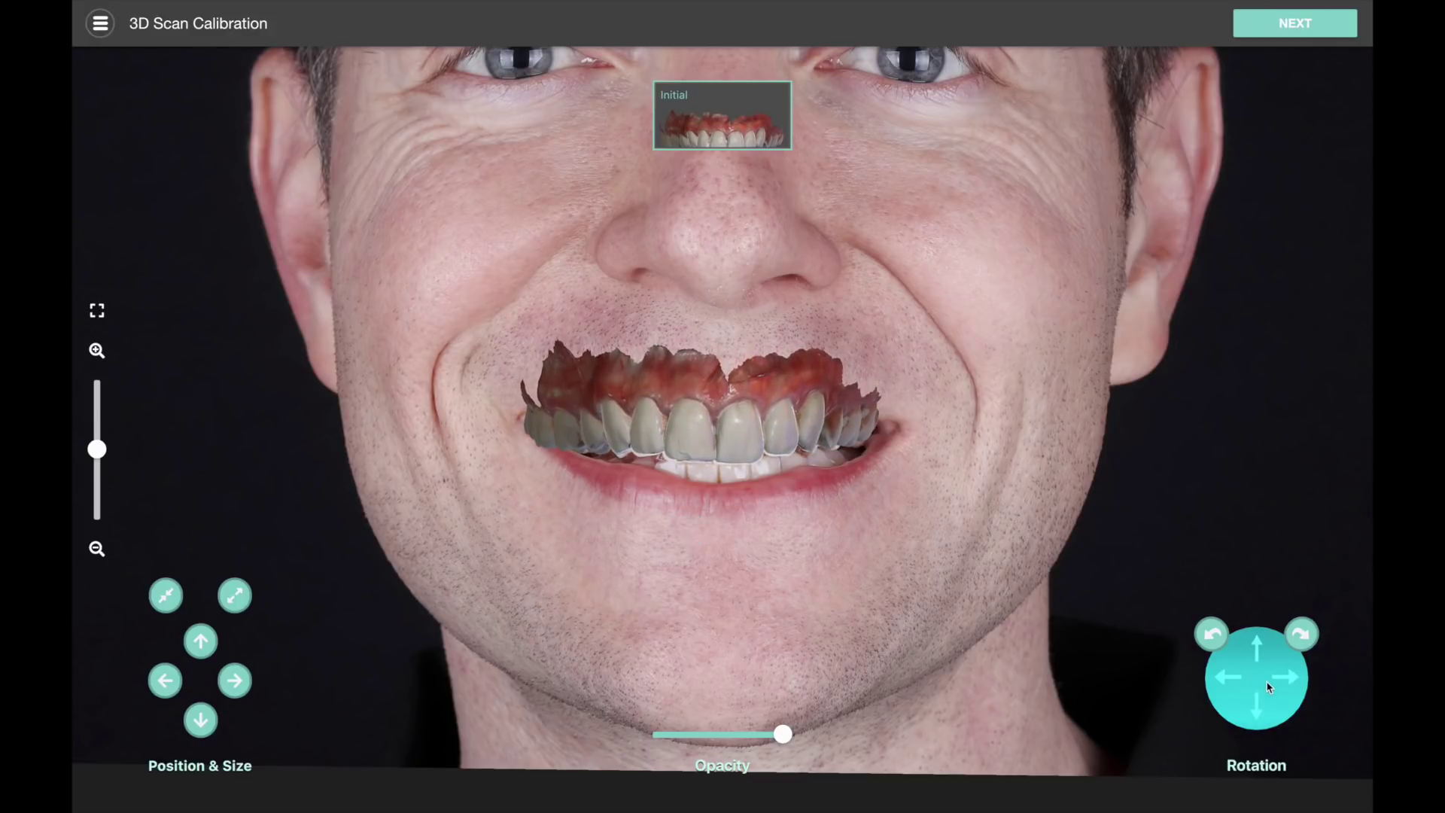
# Tilt, shift and rotate the scan to follow the angle of the upper teeth
pyautogui.moveTo(1269, 687)
pyautogui.mouseDown()
pyautogui.moveTo(1258, 664)
pyautogui.moveTo(1263, 689)
pyautogui.mouseUp()
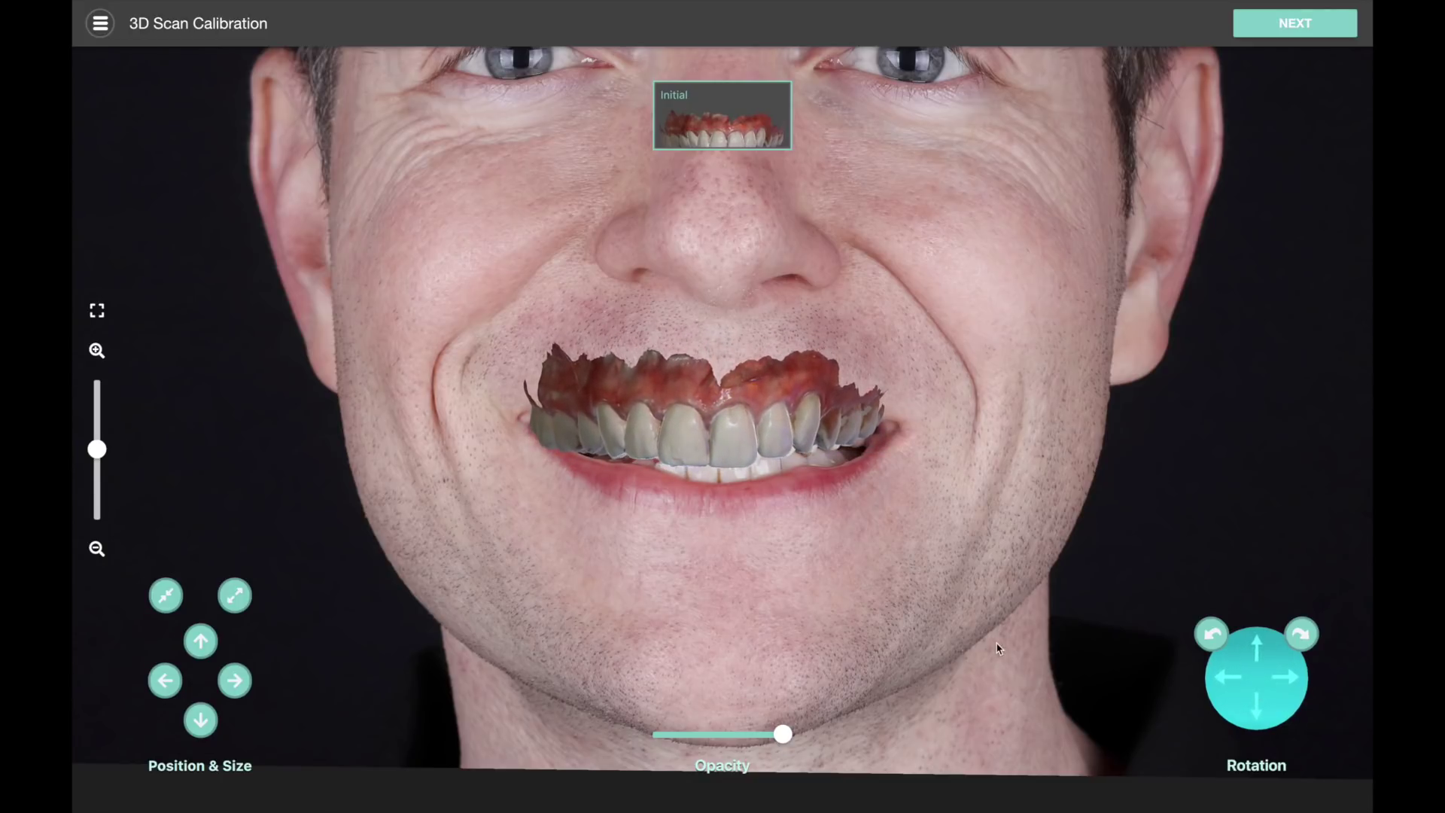
pyautogui.moveTo(998, 648); pyautogui.dragTo(1005, 635)
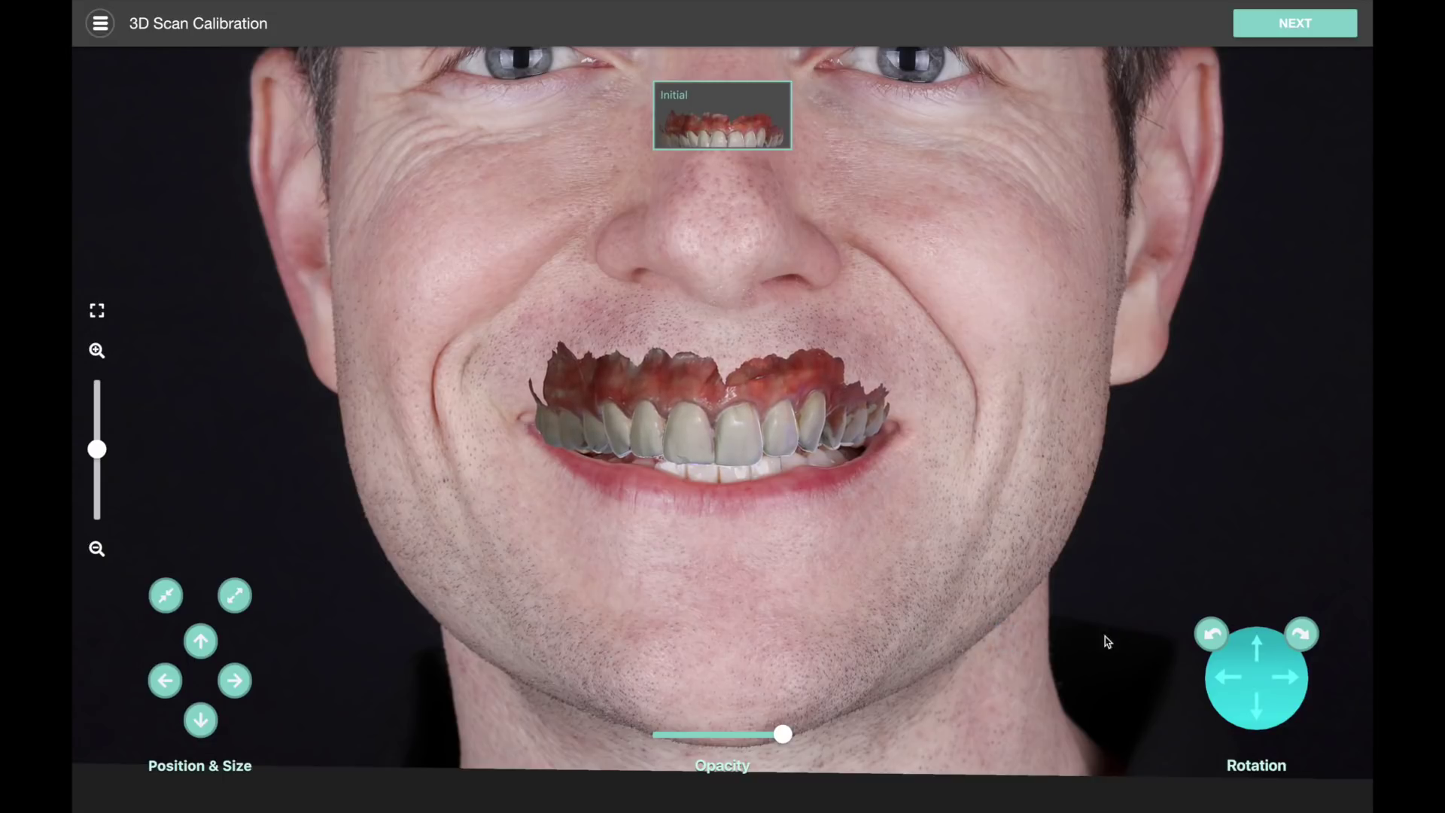
pyautogui.click(1303, 639)
pyautogui.click(1195, 635)
pyautogui.scroll(5, 1066, 616)
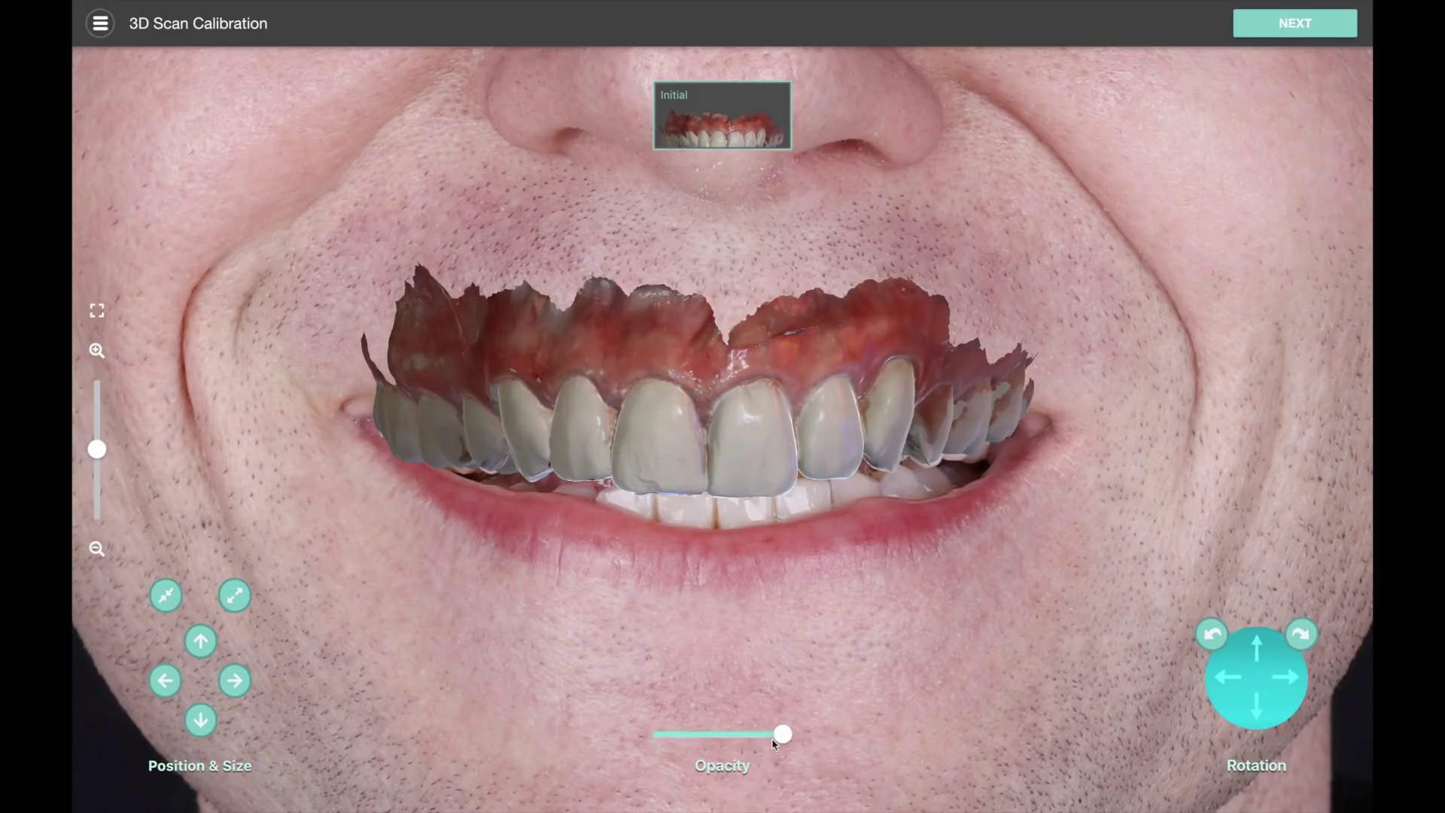
# Fade the scan to compare with the photo, restore full opacity, and rotate it to match
pyautogui.moveTo(783, 735)
pyautogui.mouseDown()
pyautogui.moveTo(703, 742)
pyautogui.moveTo(800, 748)
pyautogui.mouseUp()
pyautogui.moveTo(788, 613); pyautogui.dragTo(787, 582)
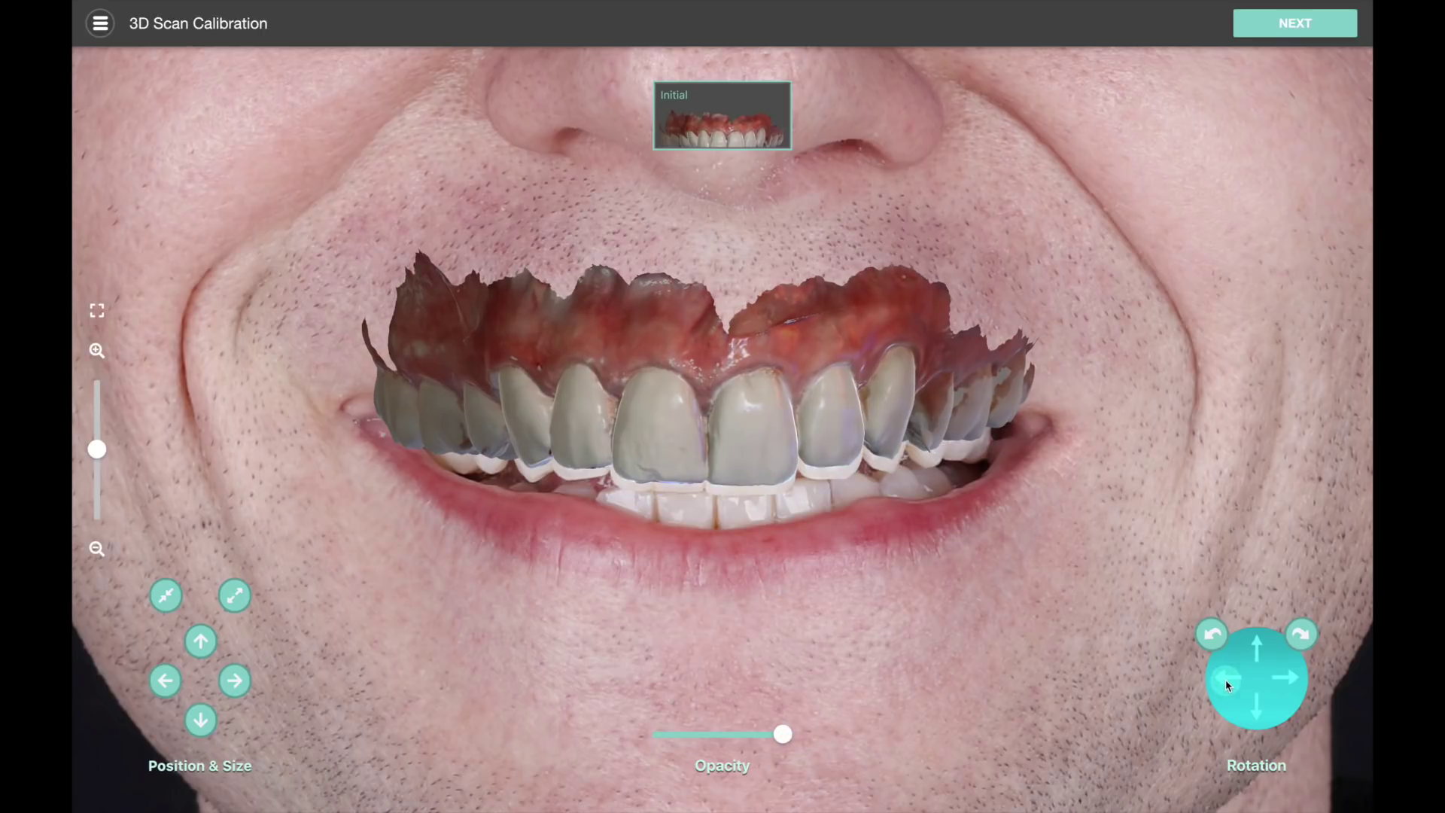
pyautogui.click(1301, 634)
pyautogui.moveTo(1264, 669); pyautogui.dragTo(1262, 664)
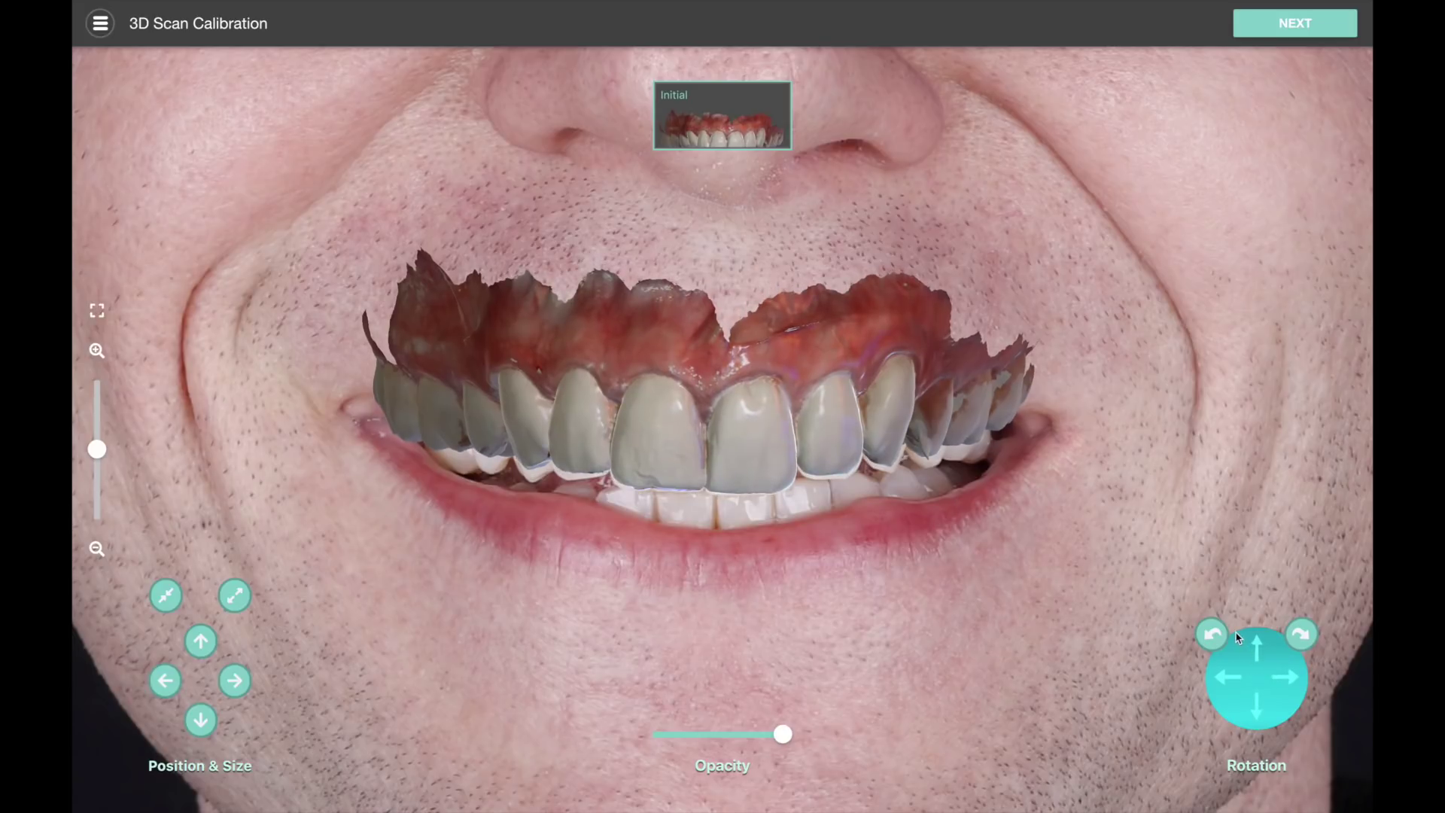
pyautogui.click(1212, 634)
# Lower and tilt the scan onto the teeth, then fade it to verify alignment
pyautogui.moveTo(960, 561); pyautogui.dragTo(960, 574)
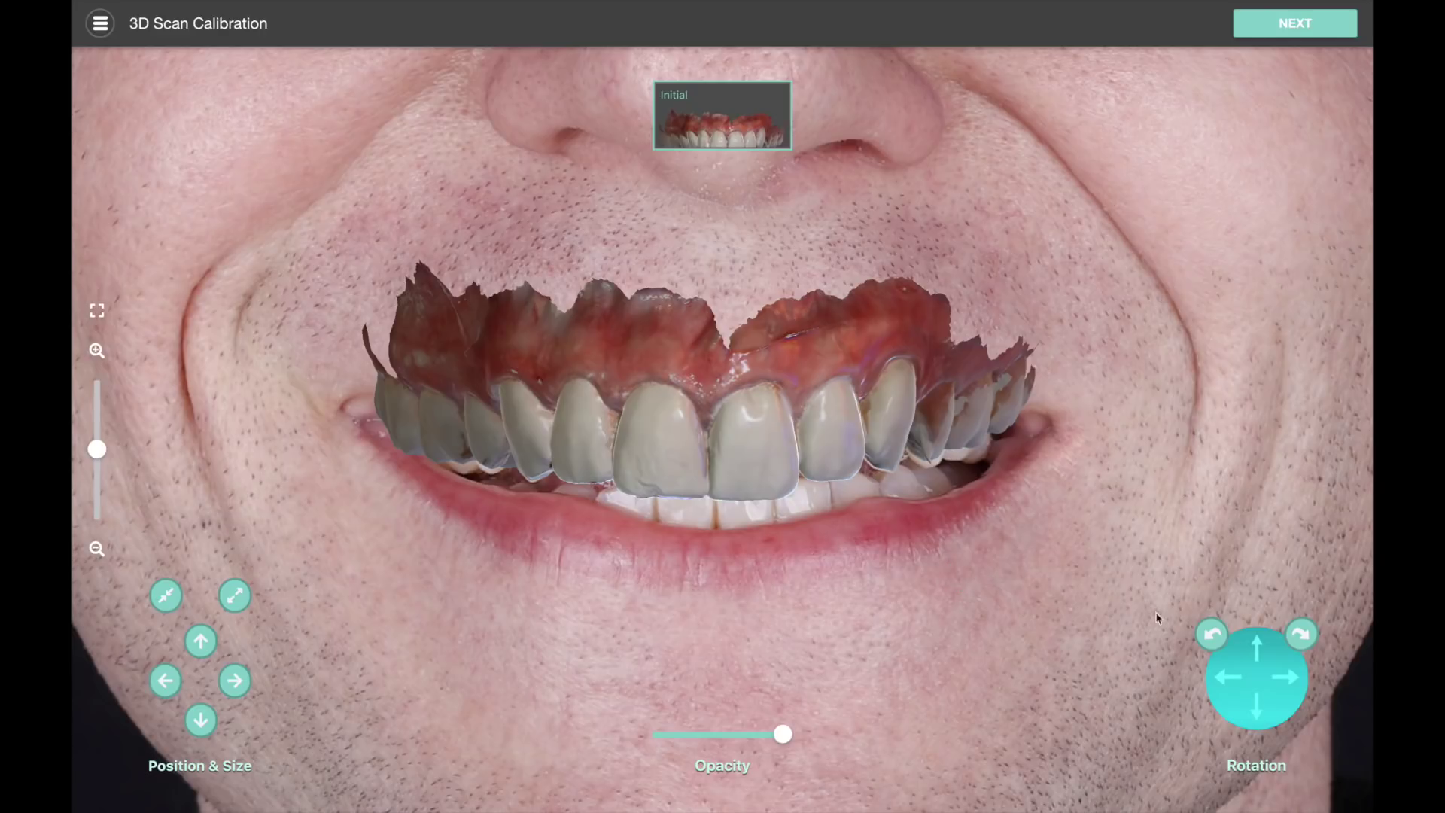
pyautogui.moveTo(1254, 688); pyautogui.dragTo(1254, 683)
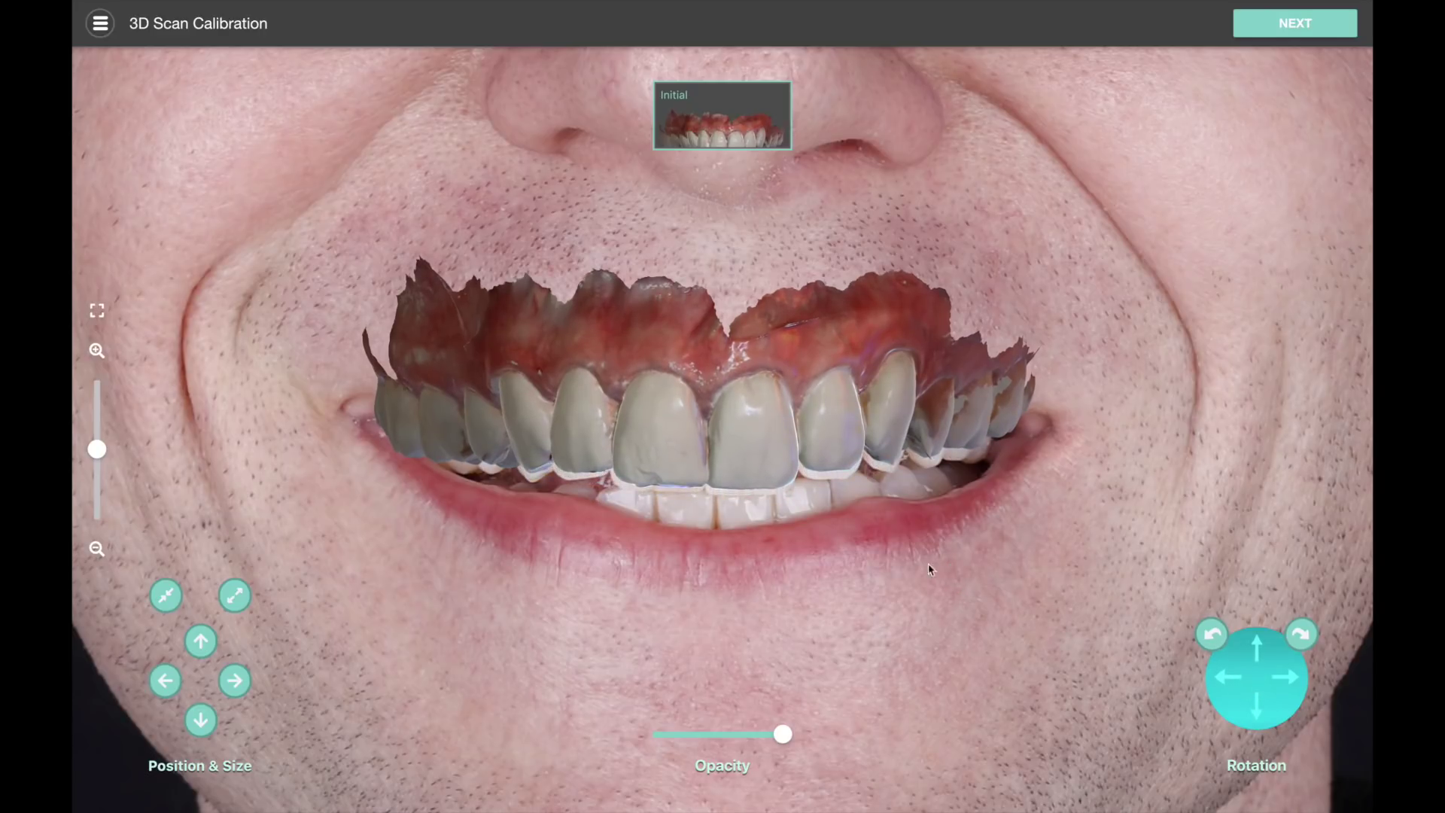
pyautogui.moveTo(895, 568); pyautogui.dragTo(896, 572)
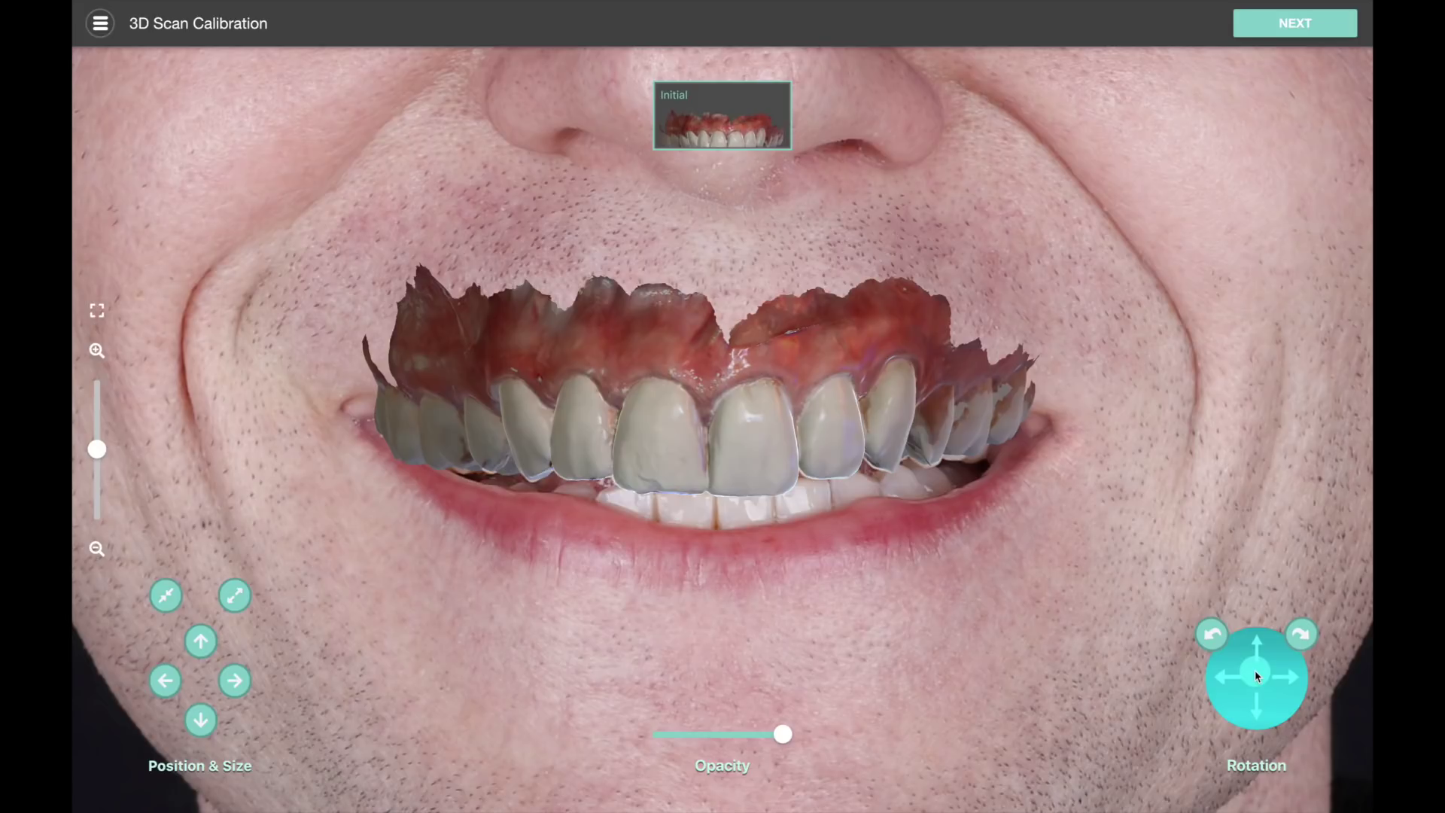
pyautogui.moveTo(1253, 670); pyautogui.dragTo(1254, 668)
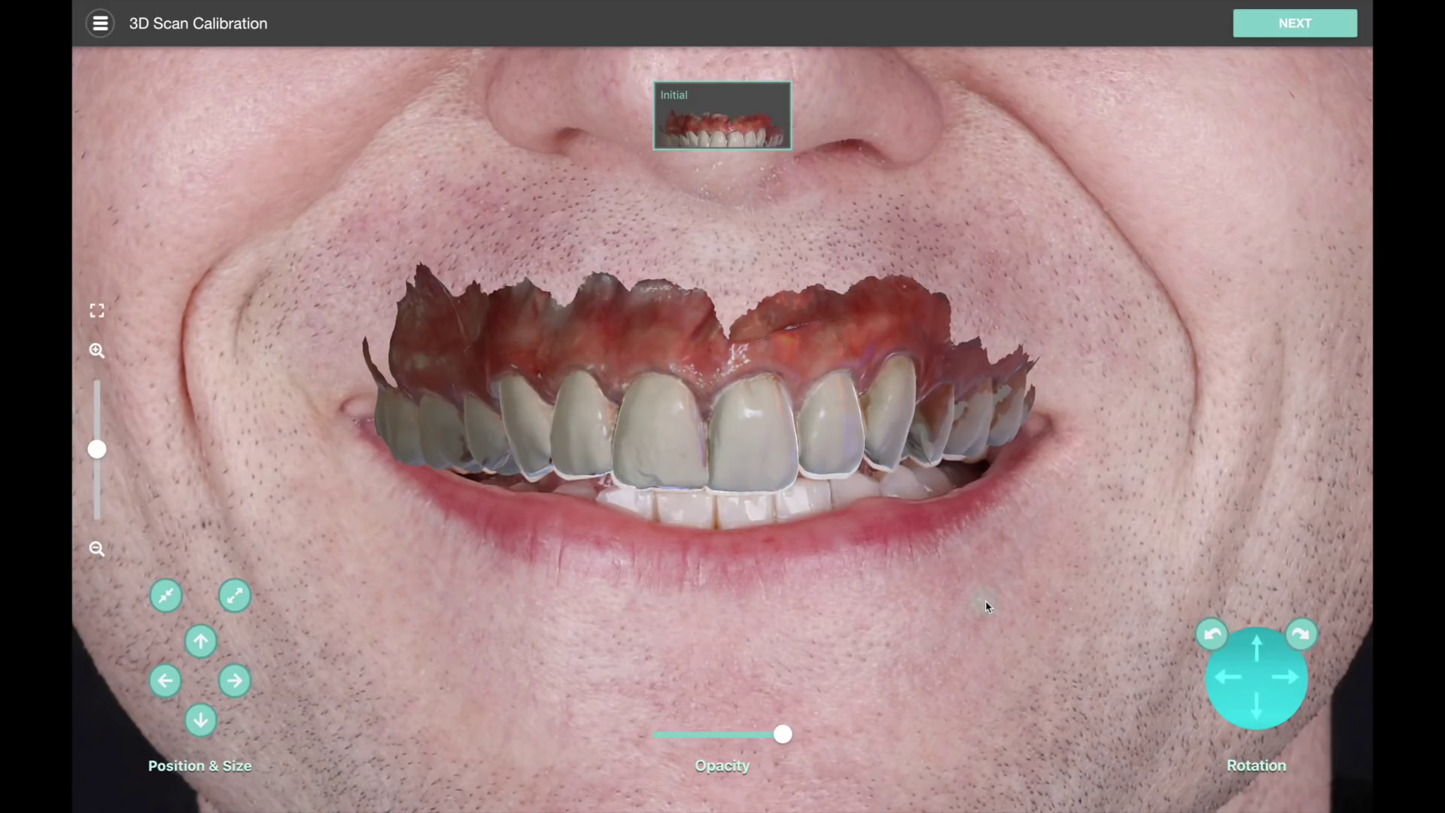
pyautogui.moveTo(986, 607); pyautogui.dragTo(972, 615)
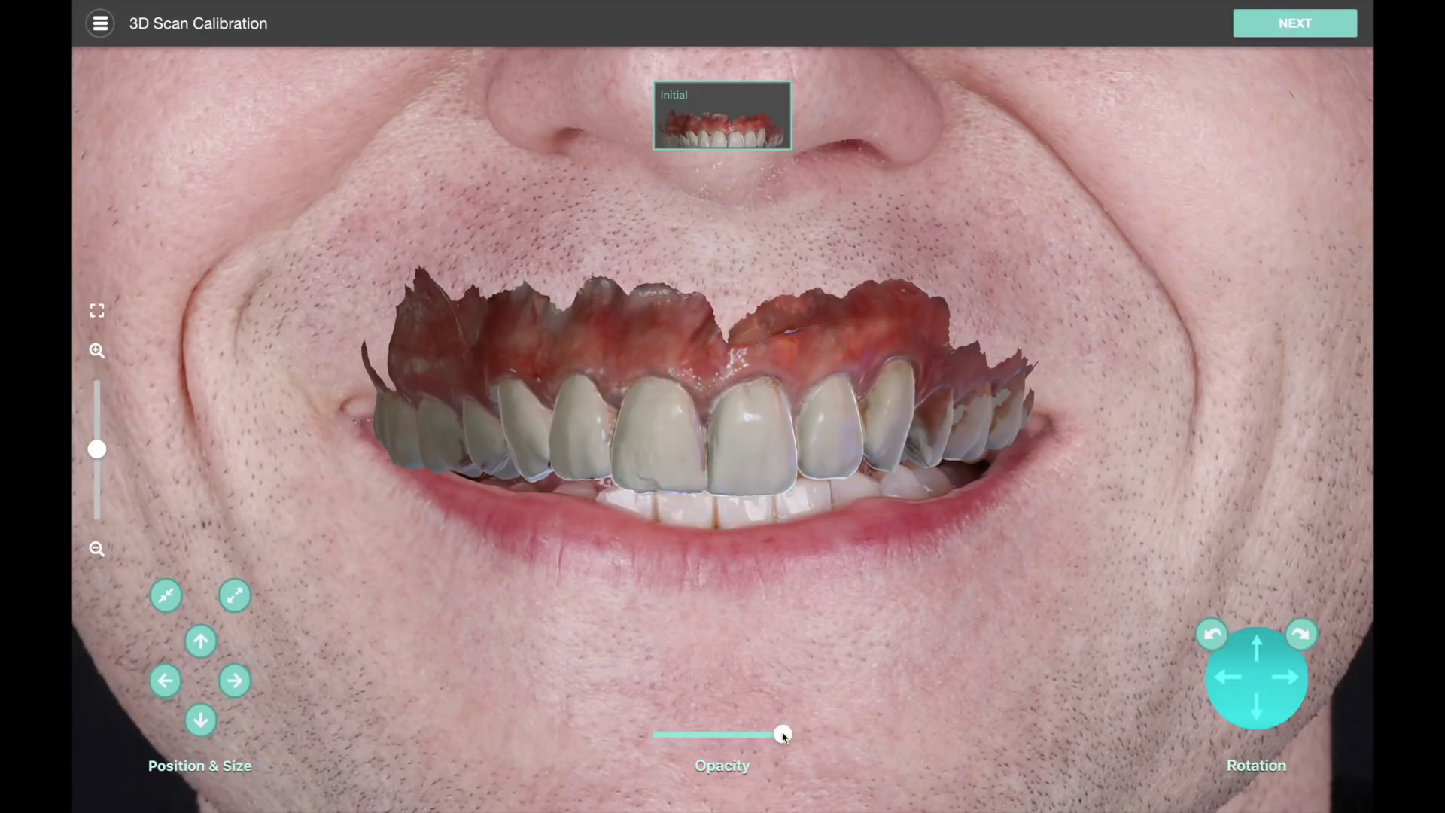
pyautogui.moveTo(783, 734)
pyautogui.mouseDown()
pyautogui.moveTo(658, 734)
pyautogui.moveTo(787, 743)
pyautogui.moveTo(677, 738)
pyautogui.moveTo(775, 742)
pyautogui.moveTo(727, 754)
pyautogui.moveTo(769, 753)
pyautogui.mouseUp()
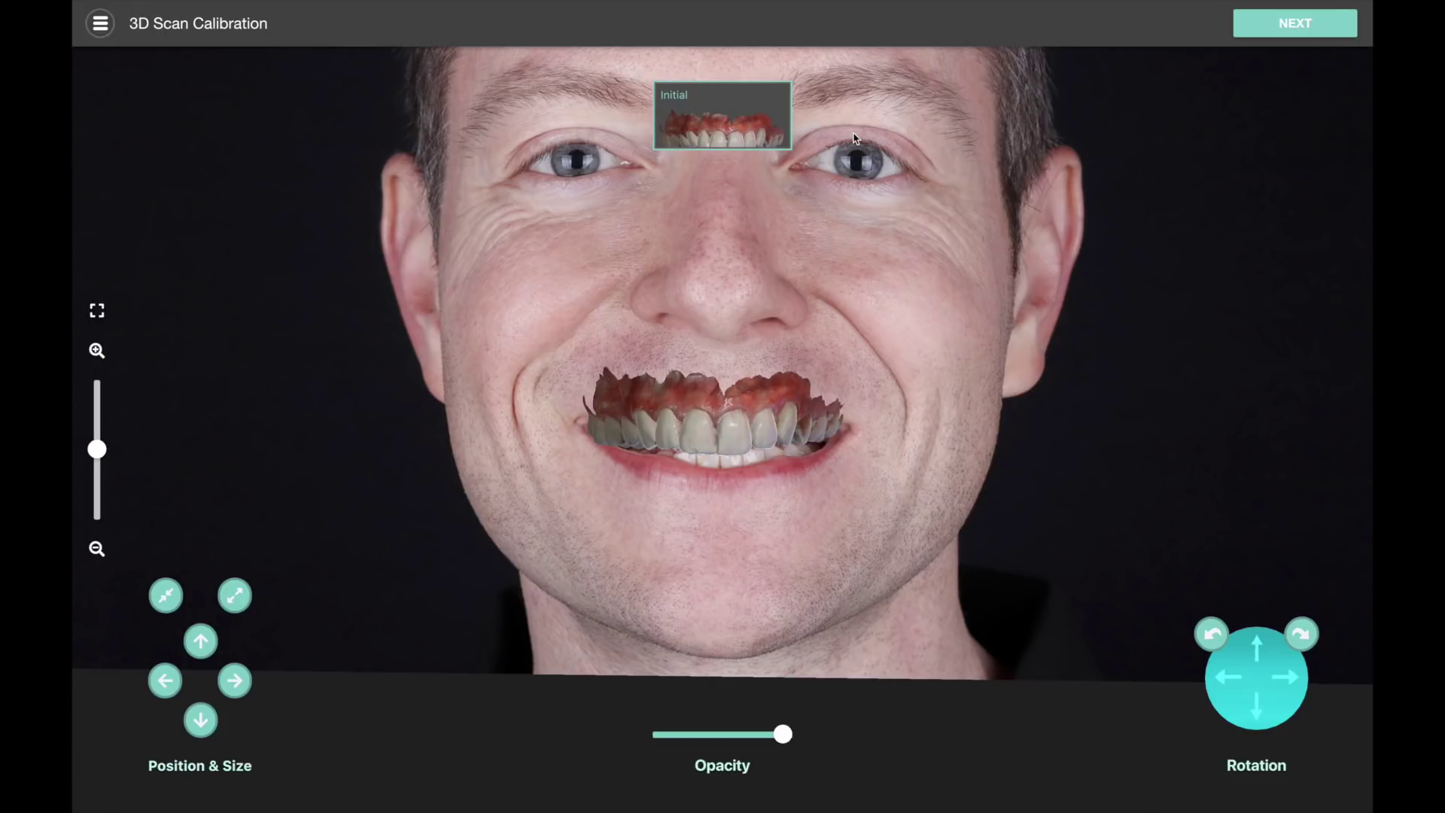
# Finish scan calibration and advance to the Design Editor's Guide Setup
pyautogui.click(1275, 28)
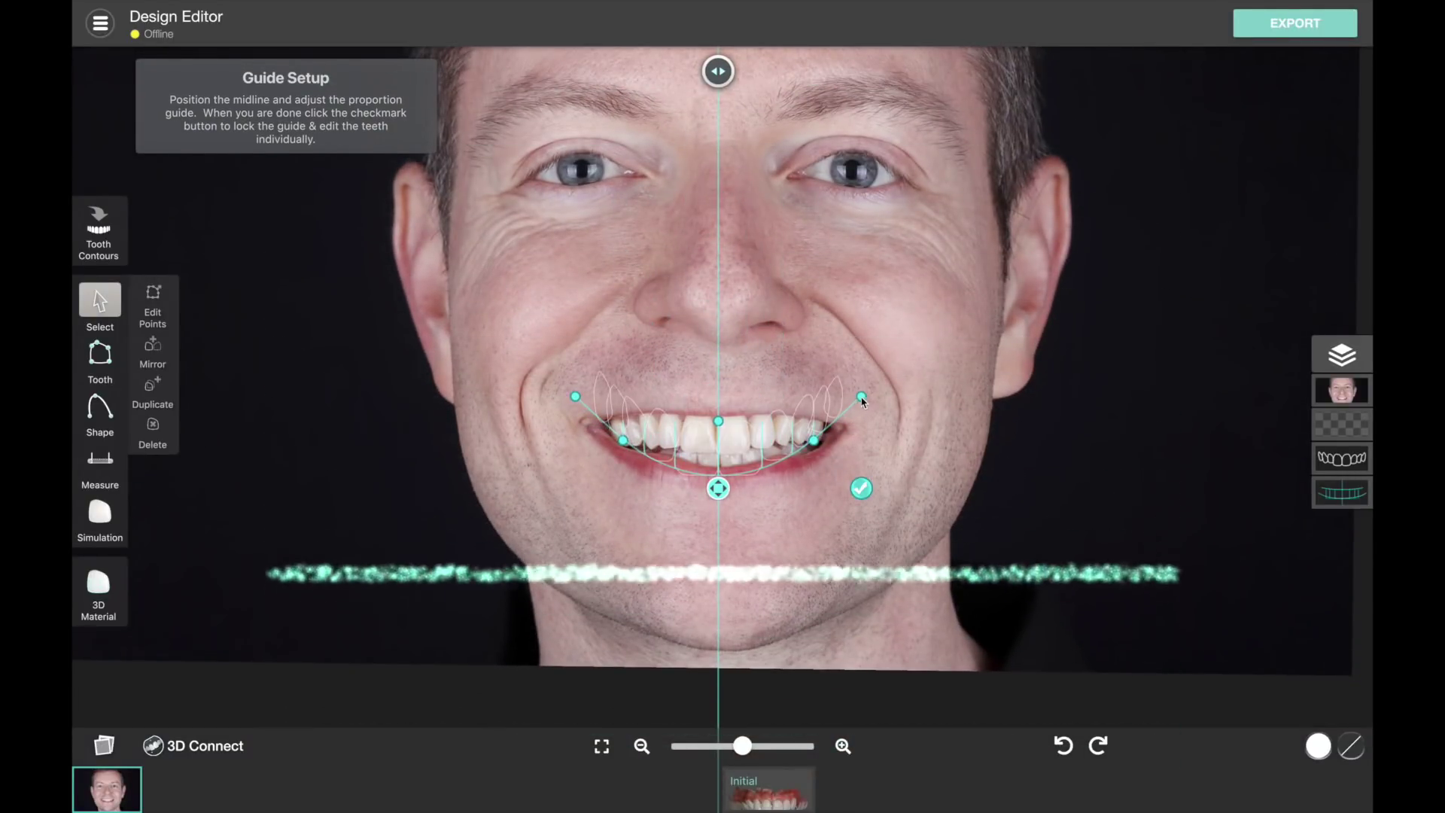
# Fit the smile guide to the lip line and mouth corners, and centre the midline between the front teeth
pyautogui.moveTo(813, 440); pyautogui.dragTo(787, 468)
pyautogui.moveTo(721, 500); pyautogui.dragTo(721, 480)
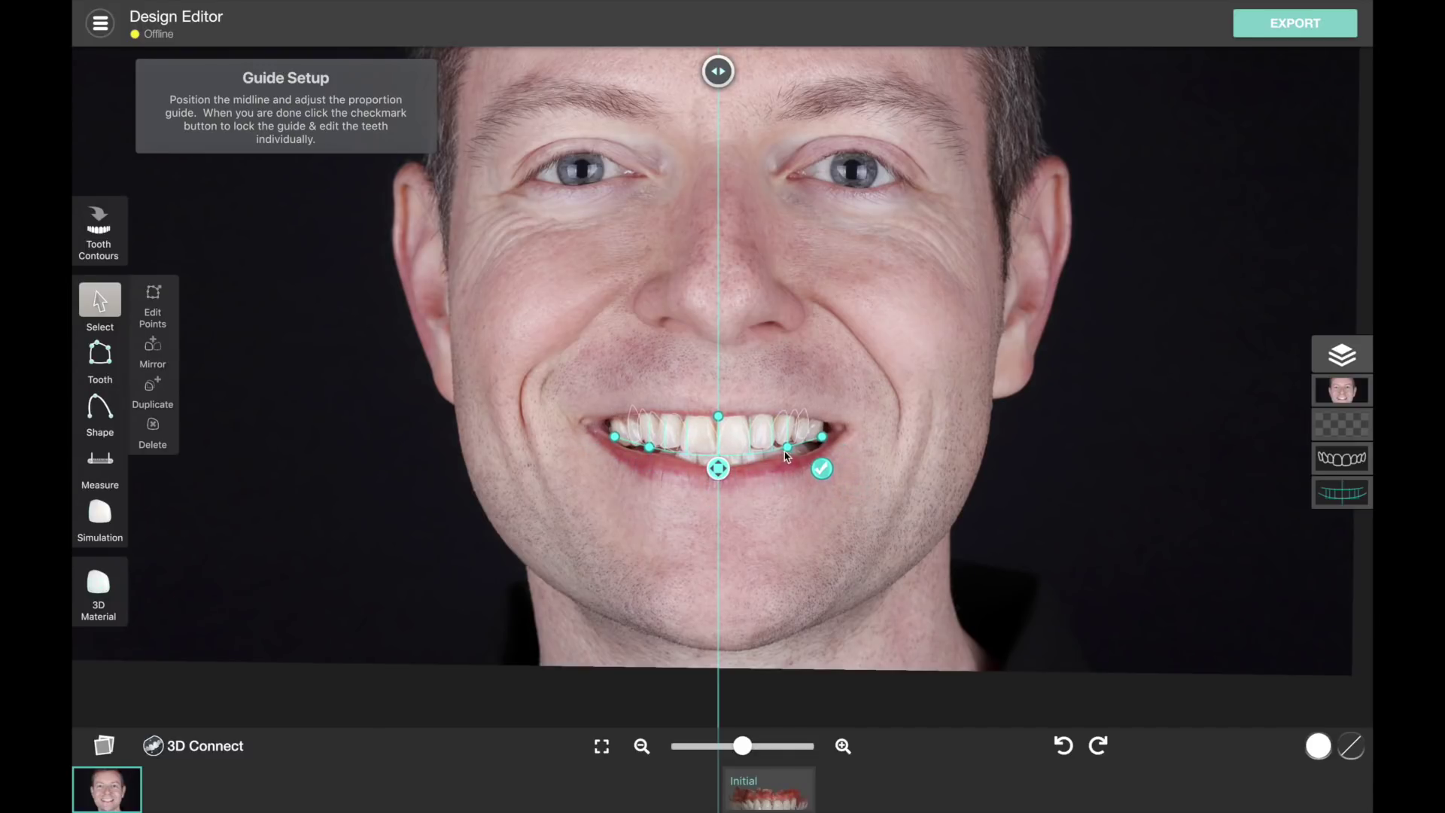
pyautogui.moveTo(788, 448); pyautogui.dragTo(795, 444)
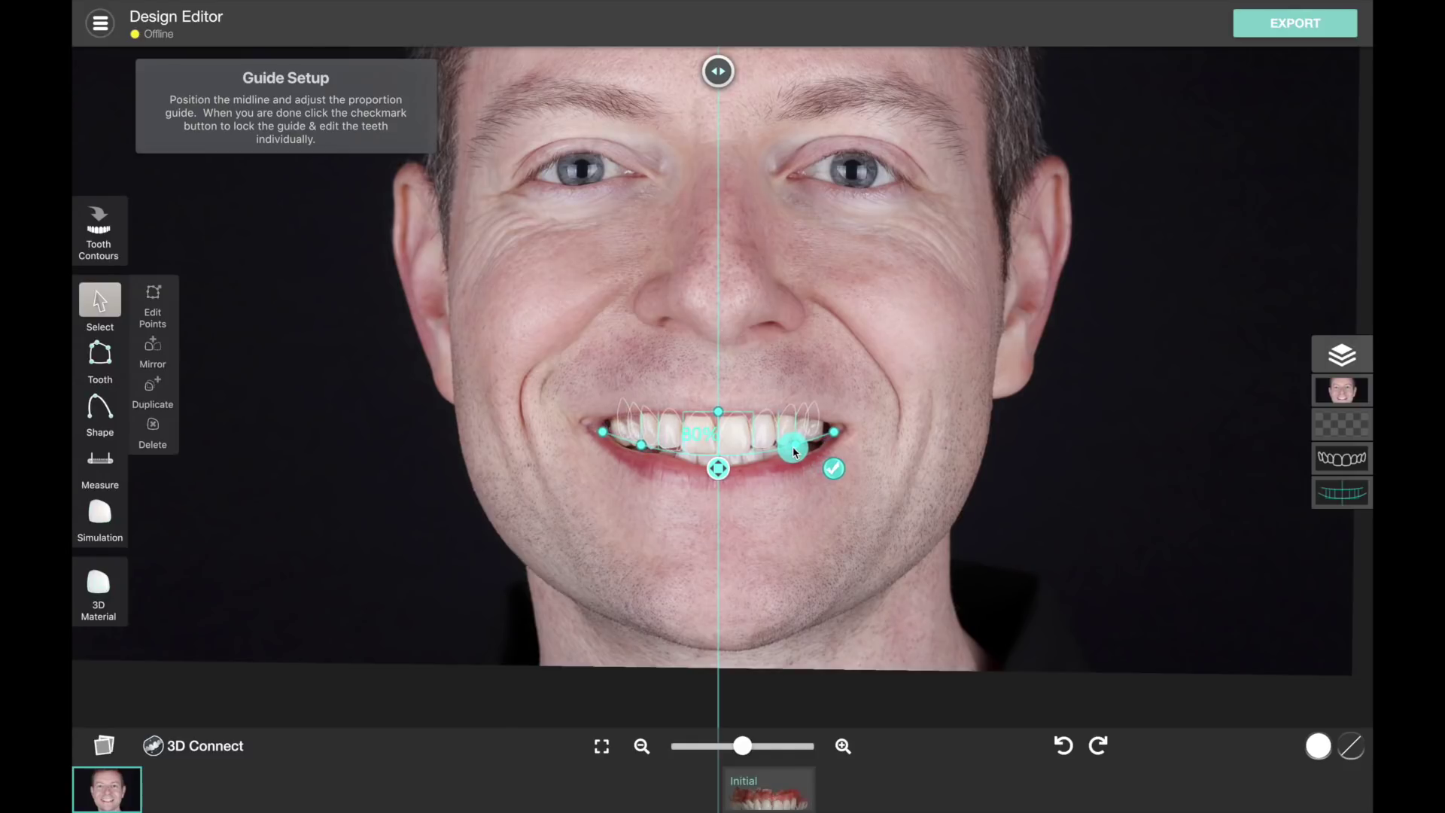
pyautogui.scroll(5, 756, 482)
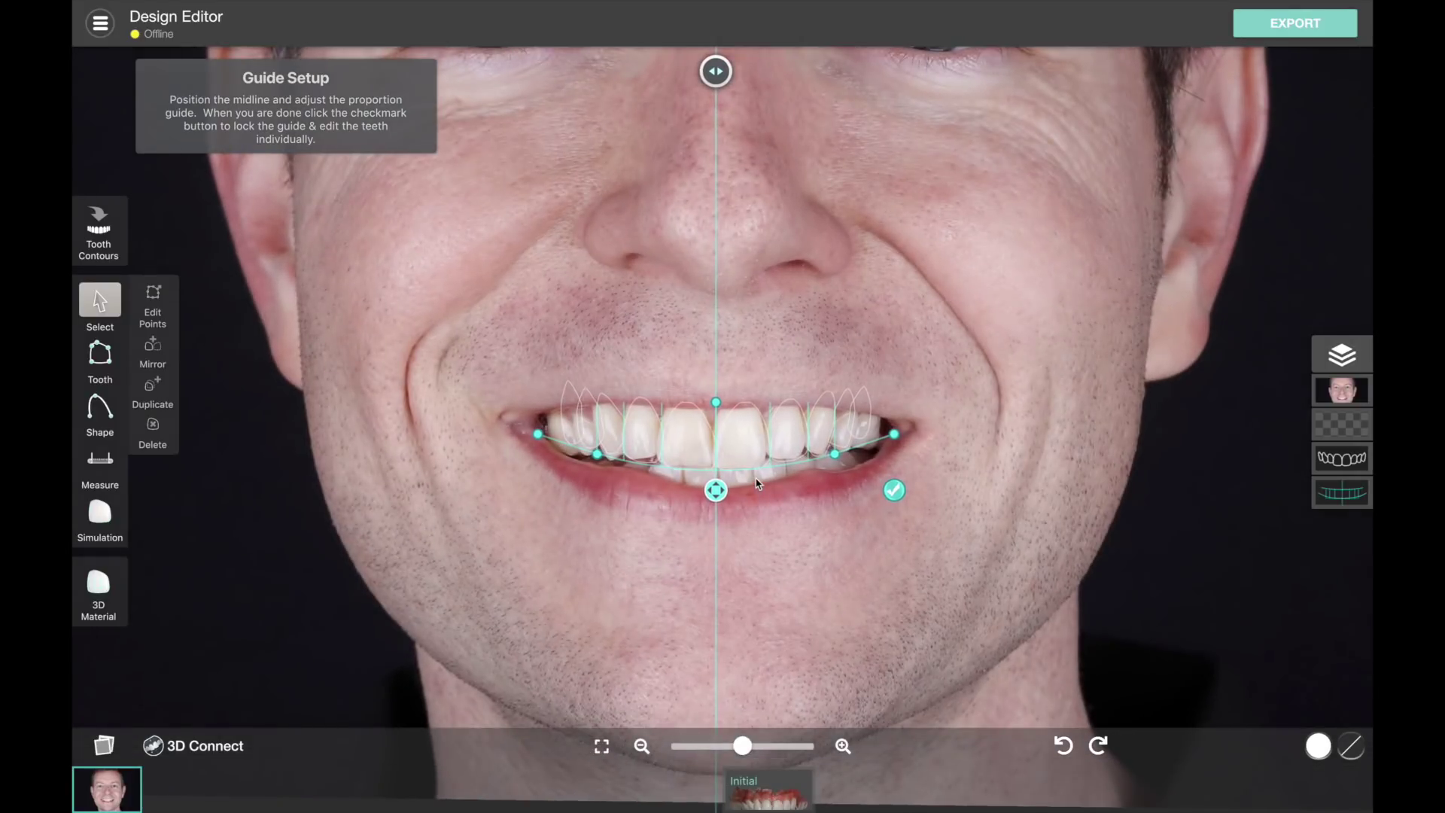
pyautogui.moveTo(719, 87); pyautogui.dragTo(715, 81)
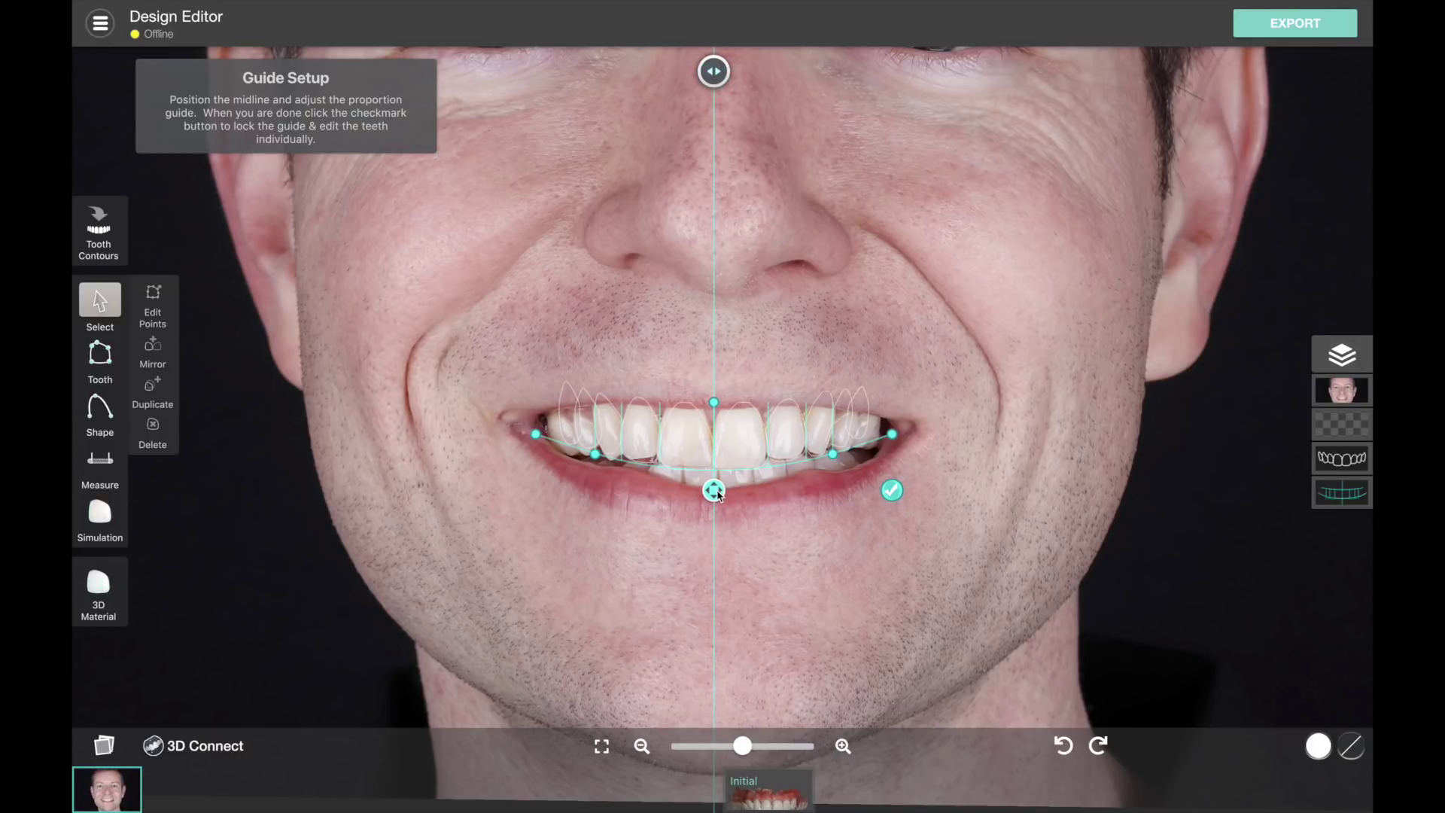
pyautogui.moveTo(720, 495); pyautogui.dragTo(722, 494)
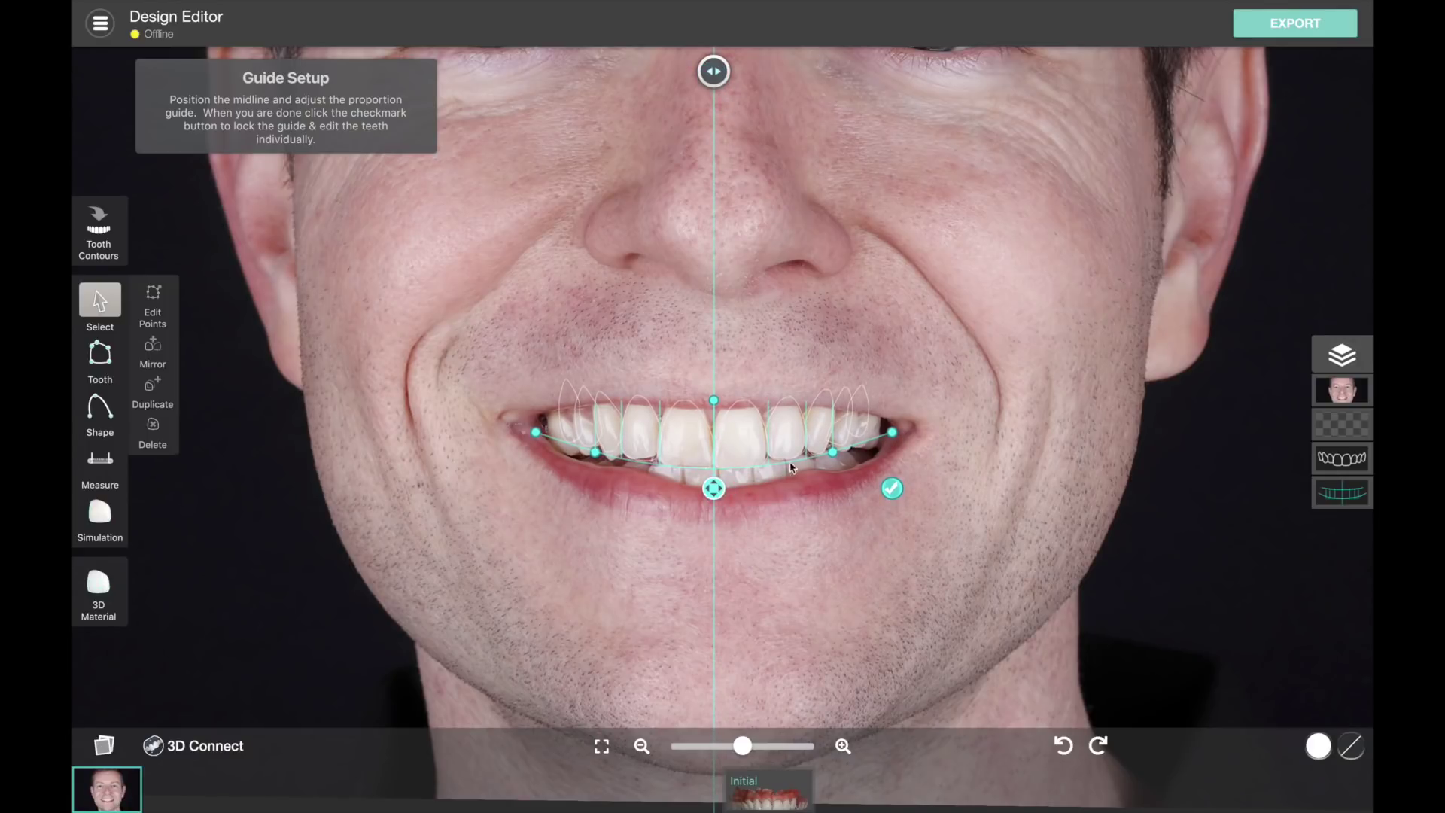
pyautogui.moveTo(833, 455); pyautogui.dragTo(887, 440)
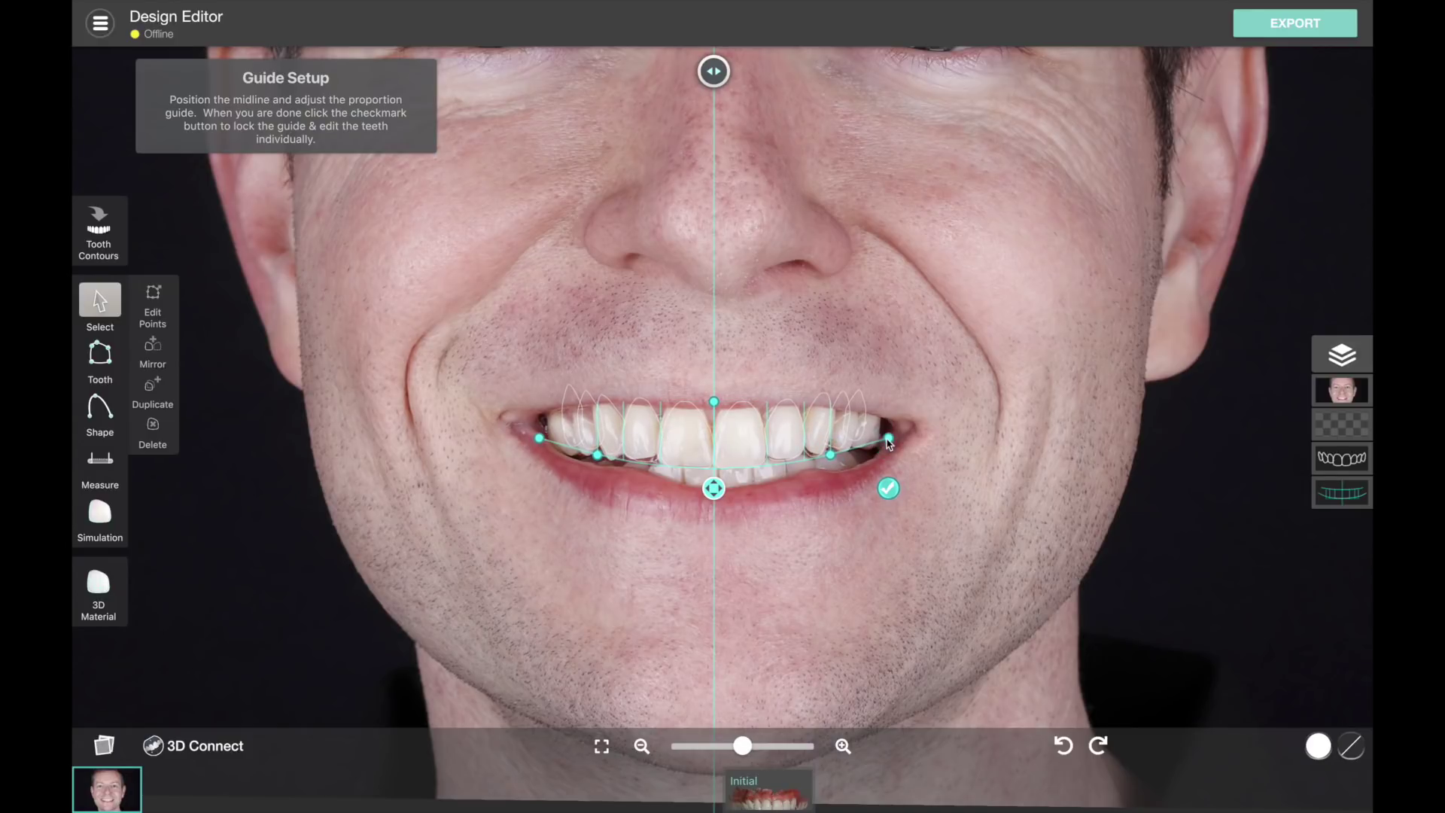
pyautogui.click(779, 787)
# Show the Initial 3D scan over the teeth and expand the Layer Editor
pyautogui.click(779, 799)
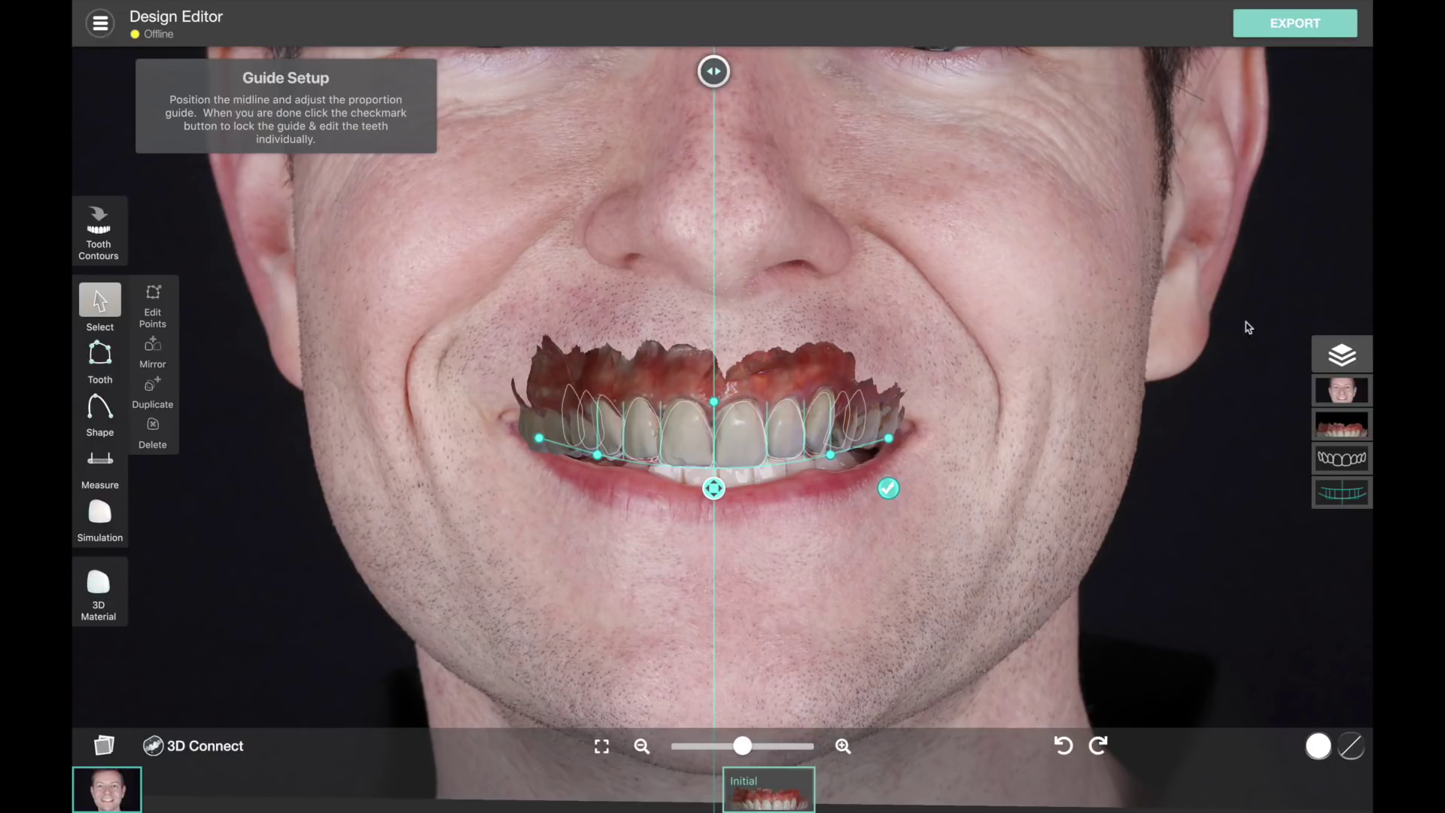
pyautogui.click(1321, 355)
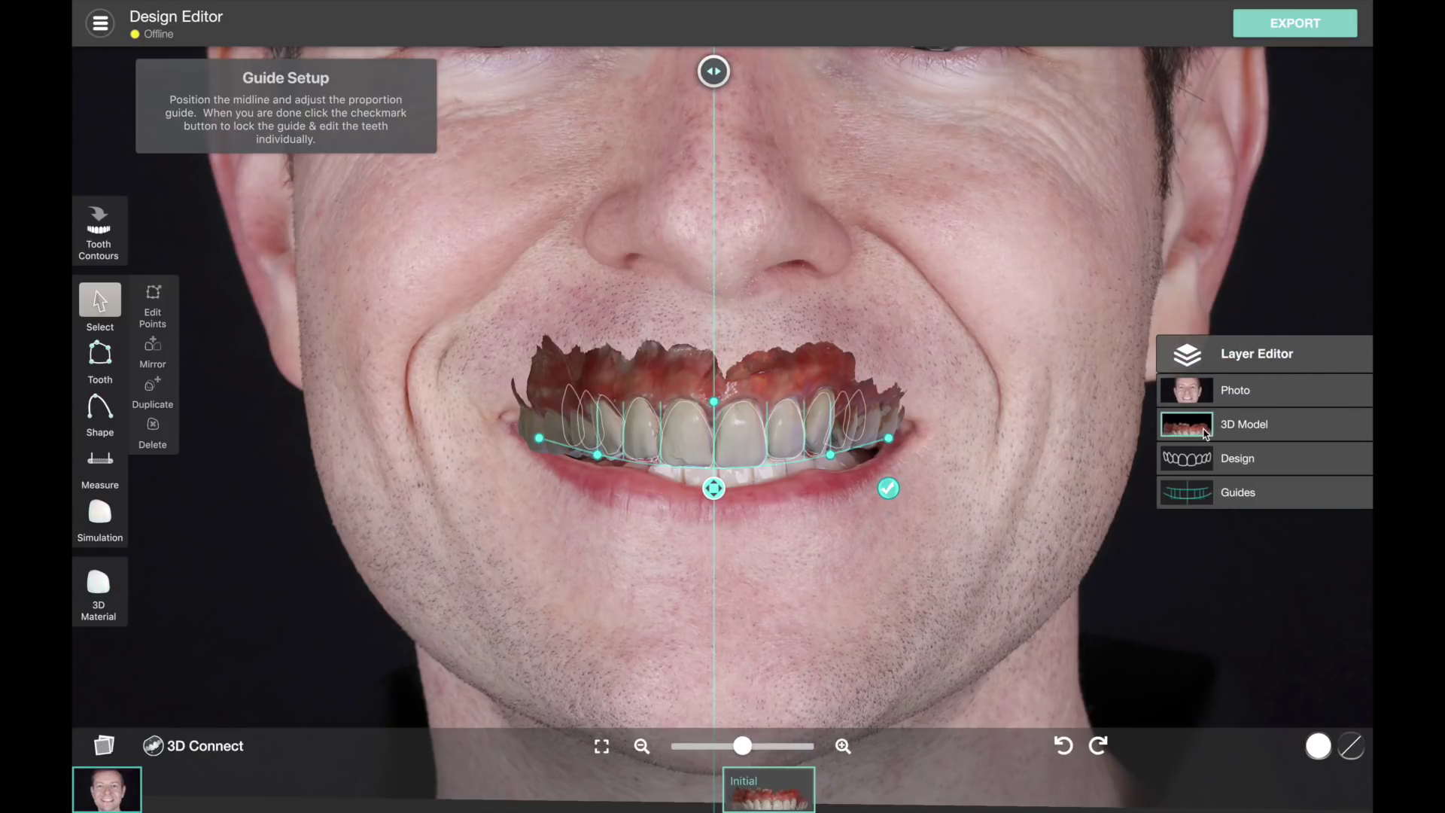
# Toggle the 3D Model layer to compare, widen the proportion guide slightly, and lock it
pyautogui.click(1184, 426)
pyautogui.click(1183, 428)
pyautogui.click(1182, 430)
pyautogui.click(1182, 432)
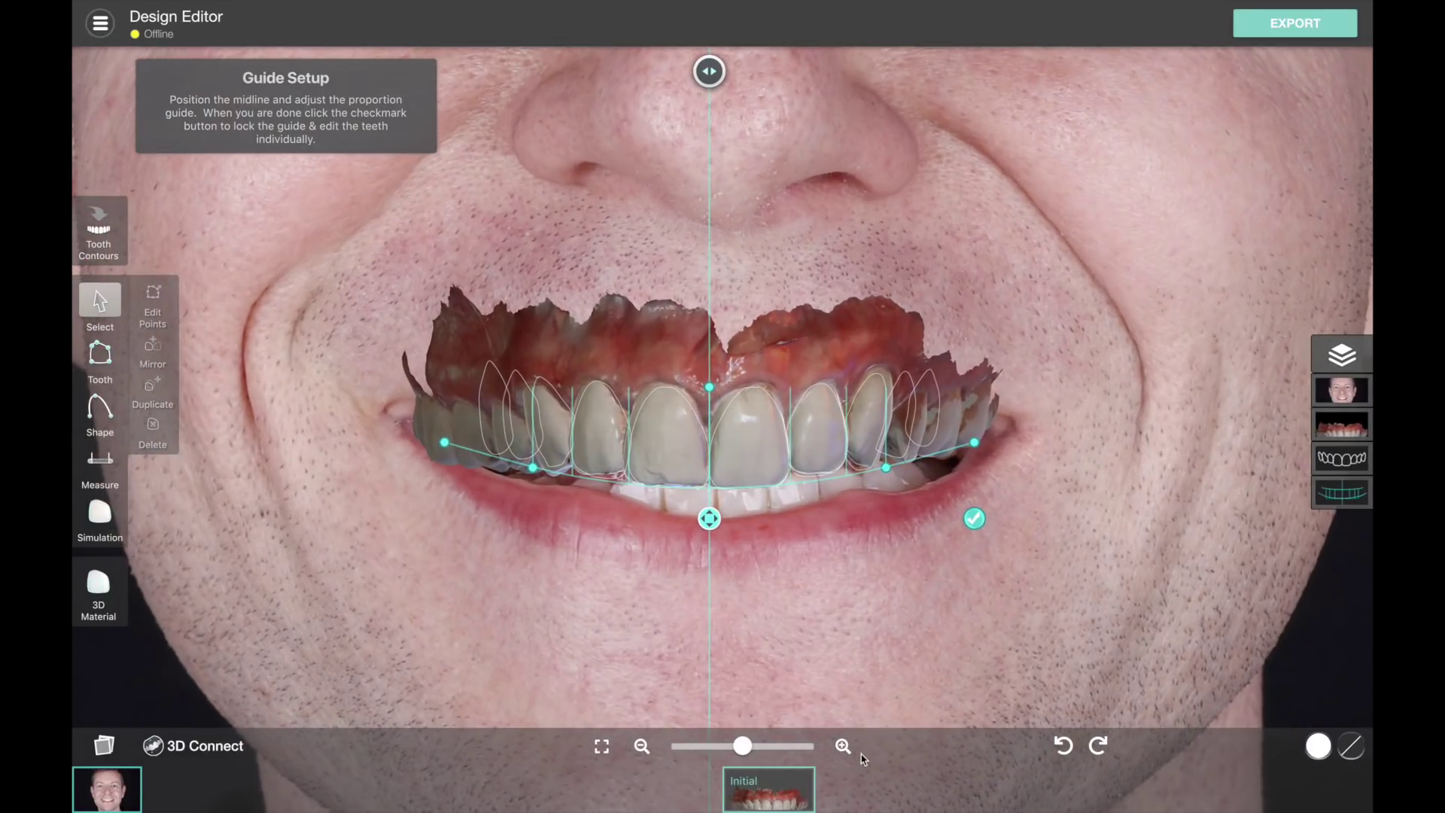
pyautogui.moveTo(834, 796); pyautogui.dragTo(944, 795)
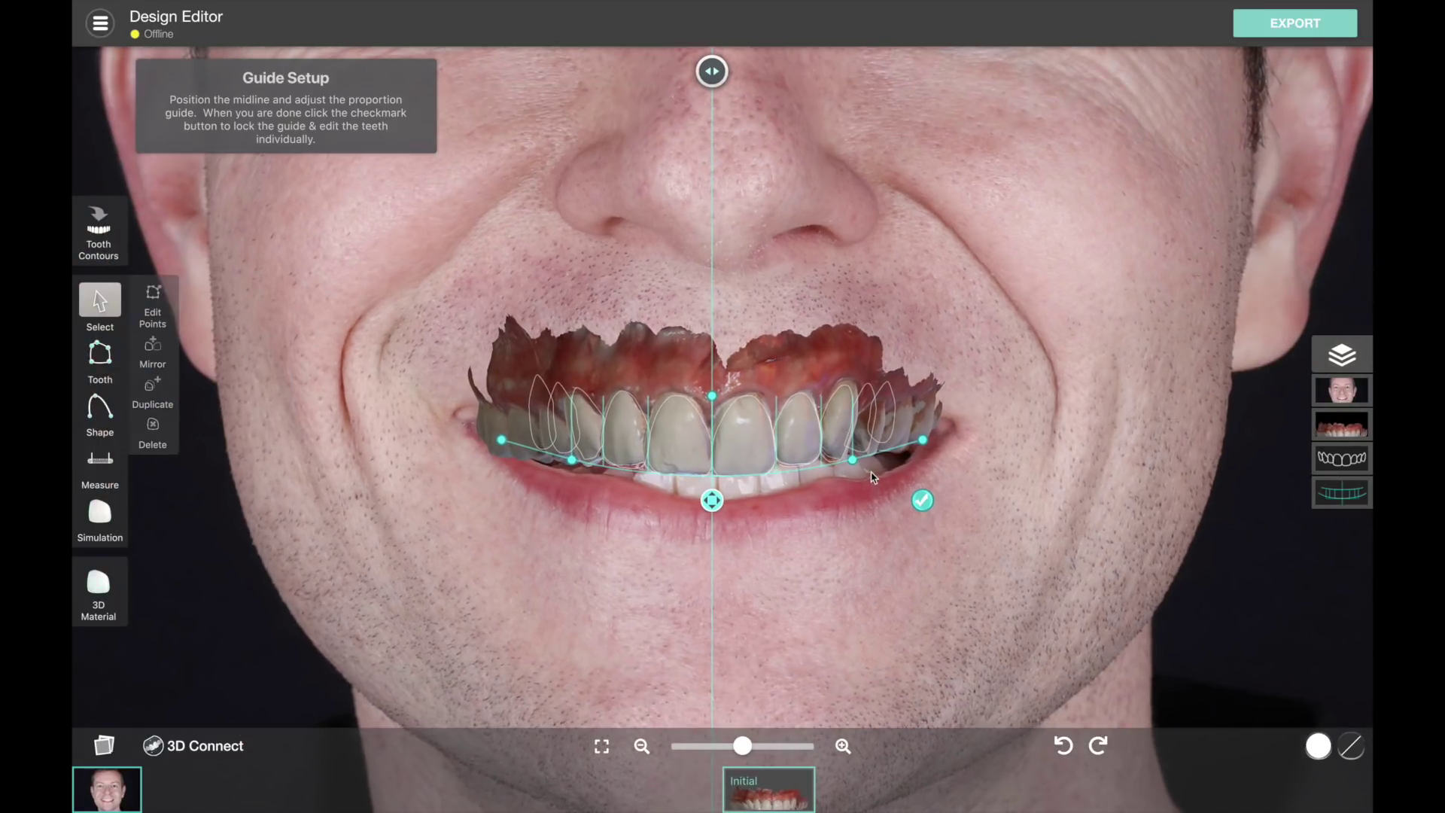
pyautogui.moveTo(854, 459)
pyautogui.moveTo(854, 459); pyautogui.dragTo(929, 438)
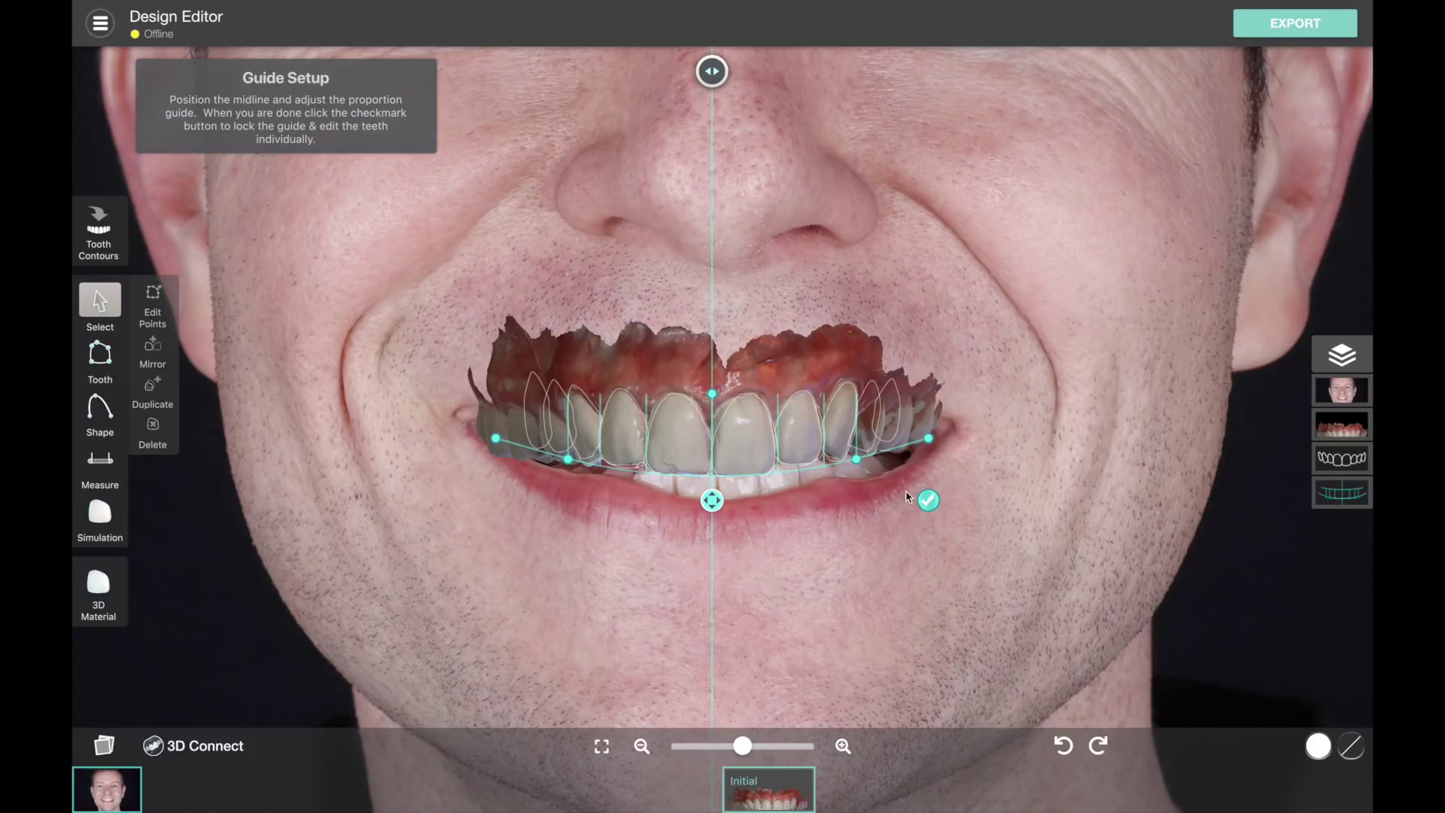
pyautogui.click(927, 500)
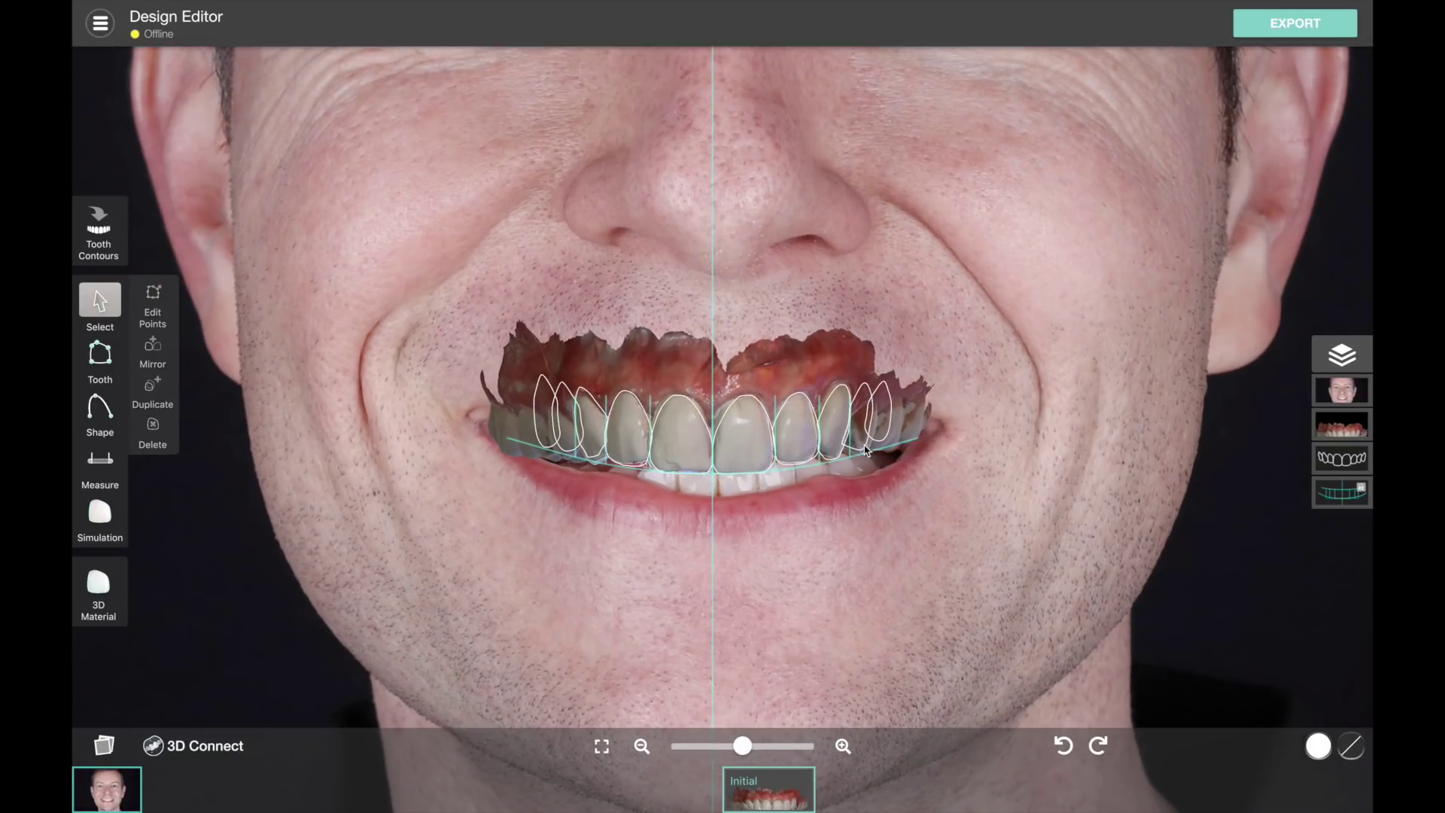
# Nudge one right-side tooth outline into place, then check the other right-side outlines
pyautogui.click(865, 450)
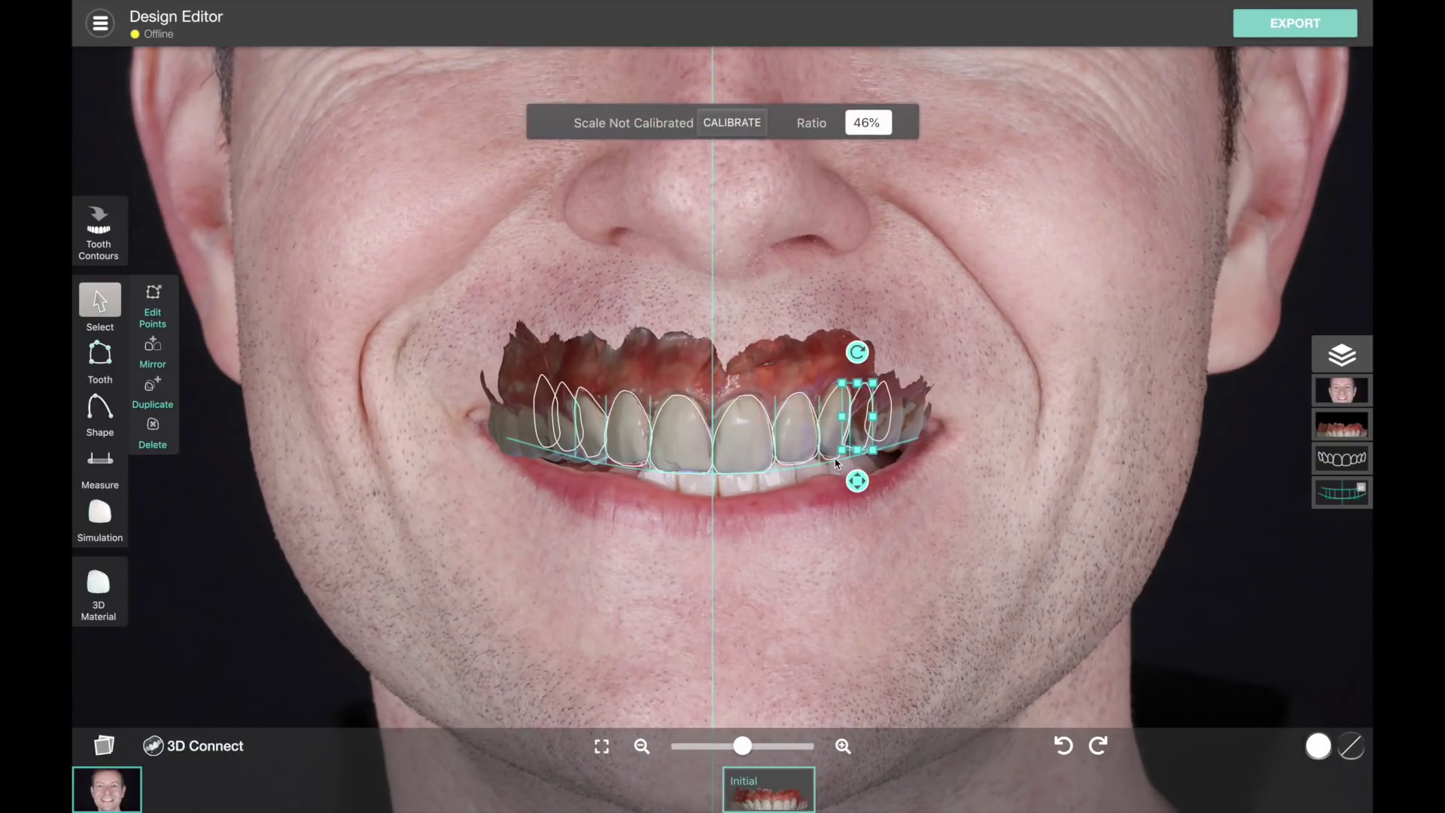
pyautogui.click(855, 429)
pyautogui.moveTo(854, 429); pyautogui.dragTo(862, 430)
pyautogui.click(865, 473)
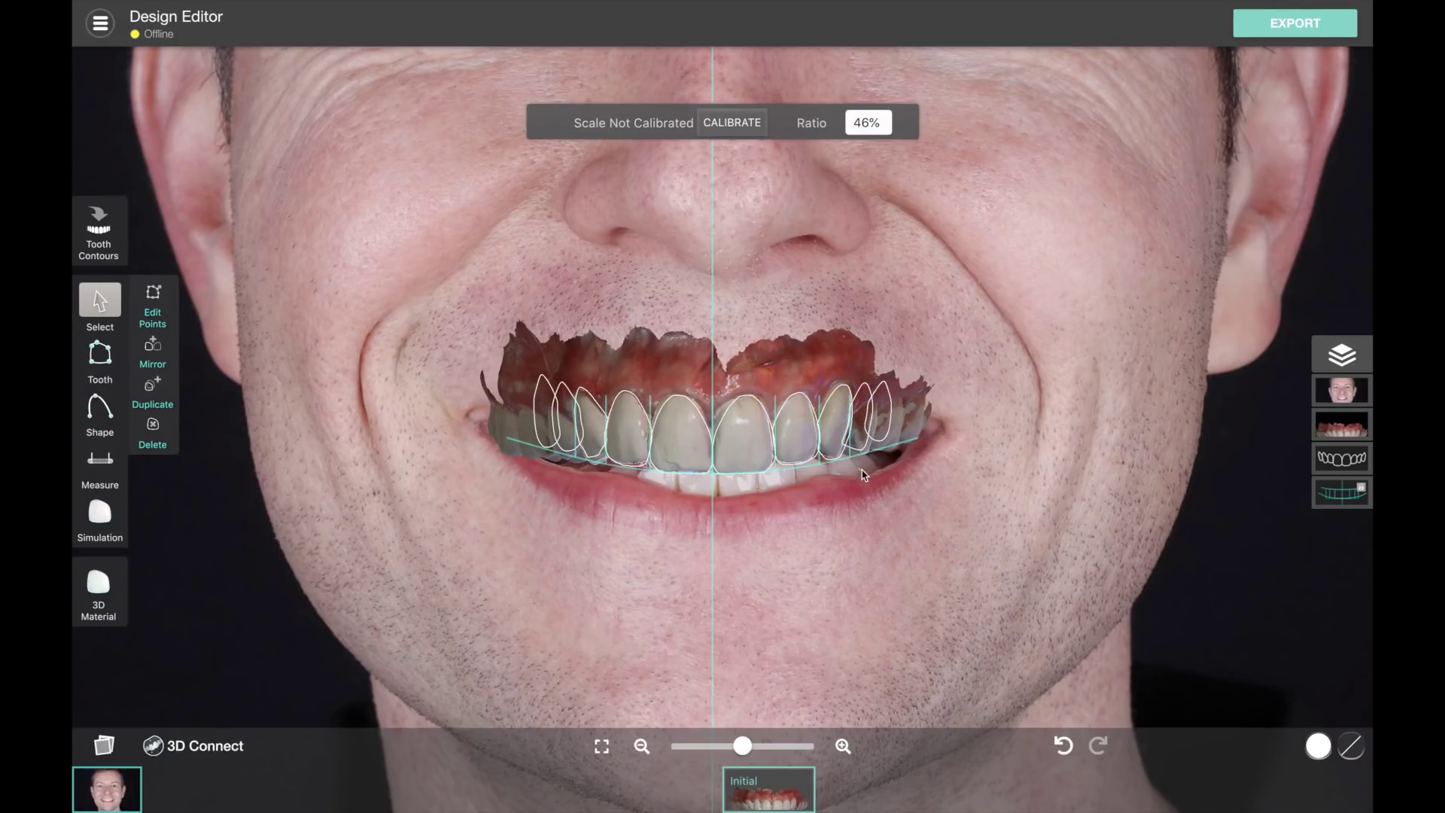
pyautogui.click(864, 473)
pyautogui.click(877, 460)
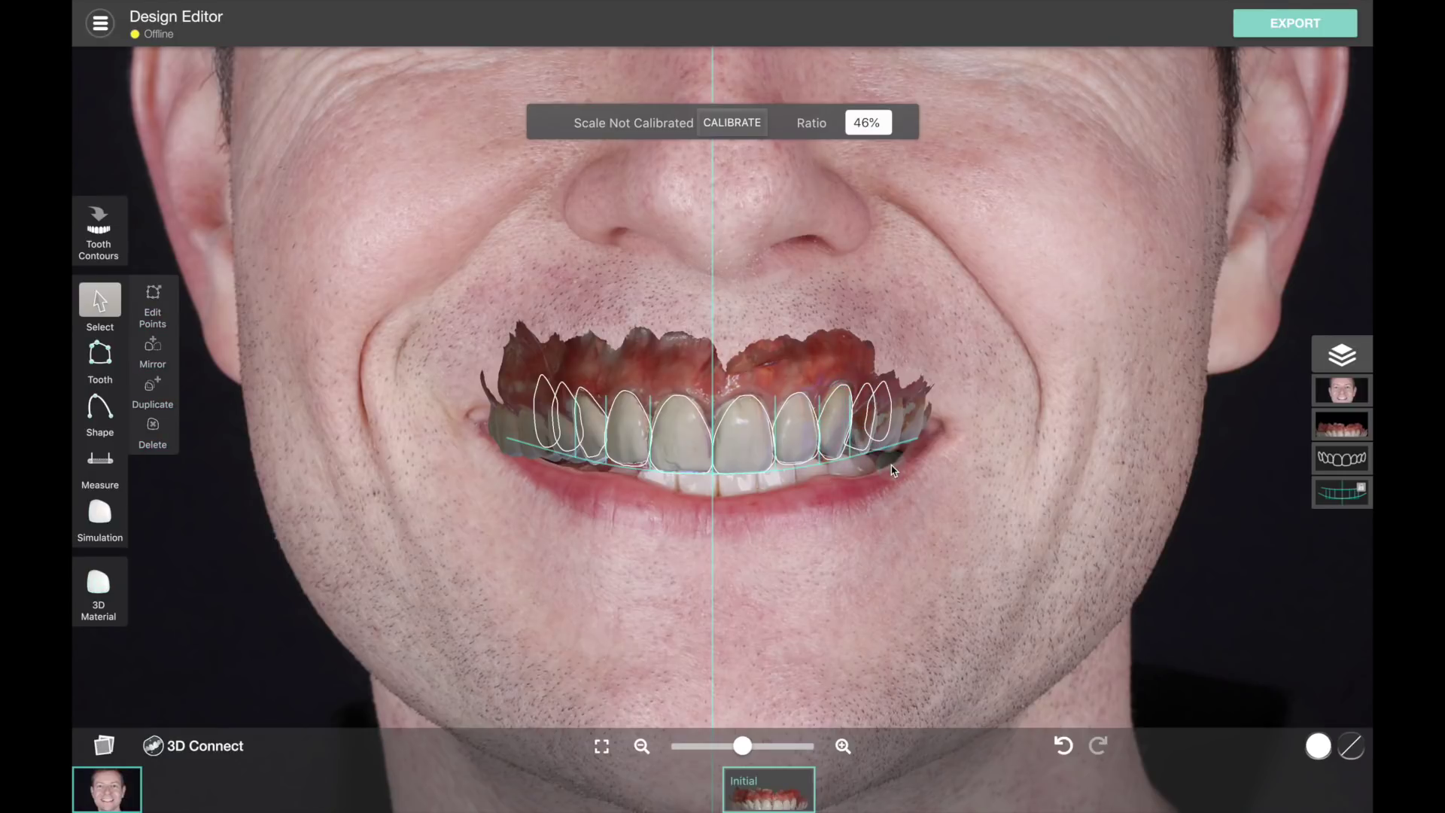
pyautogui.click(884, 444)
pyautogui.click(890, 480)
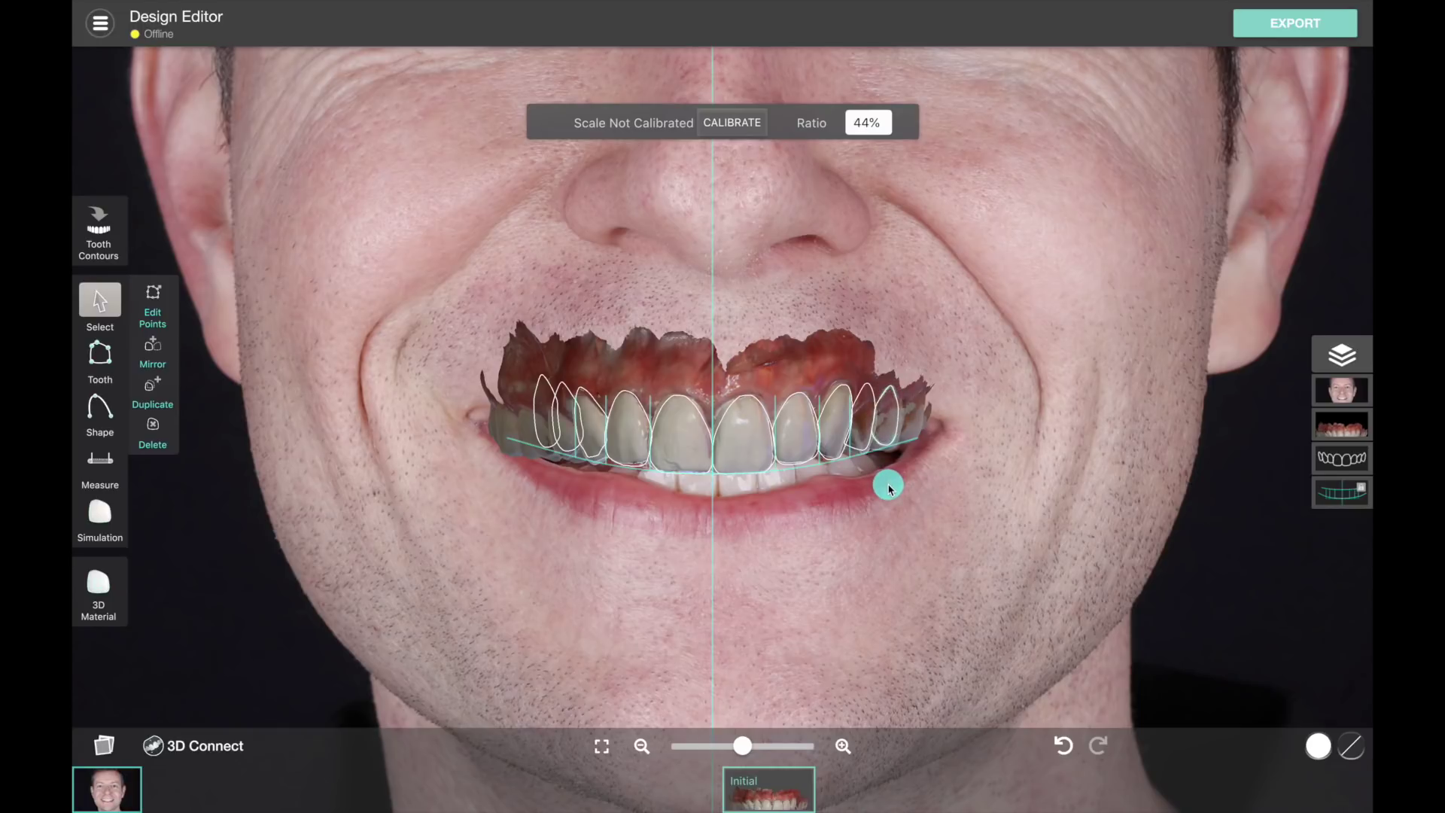
pyautogui.click(885, 476)
pyautogui.click(811, 513)
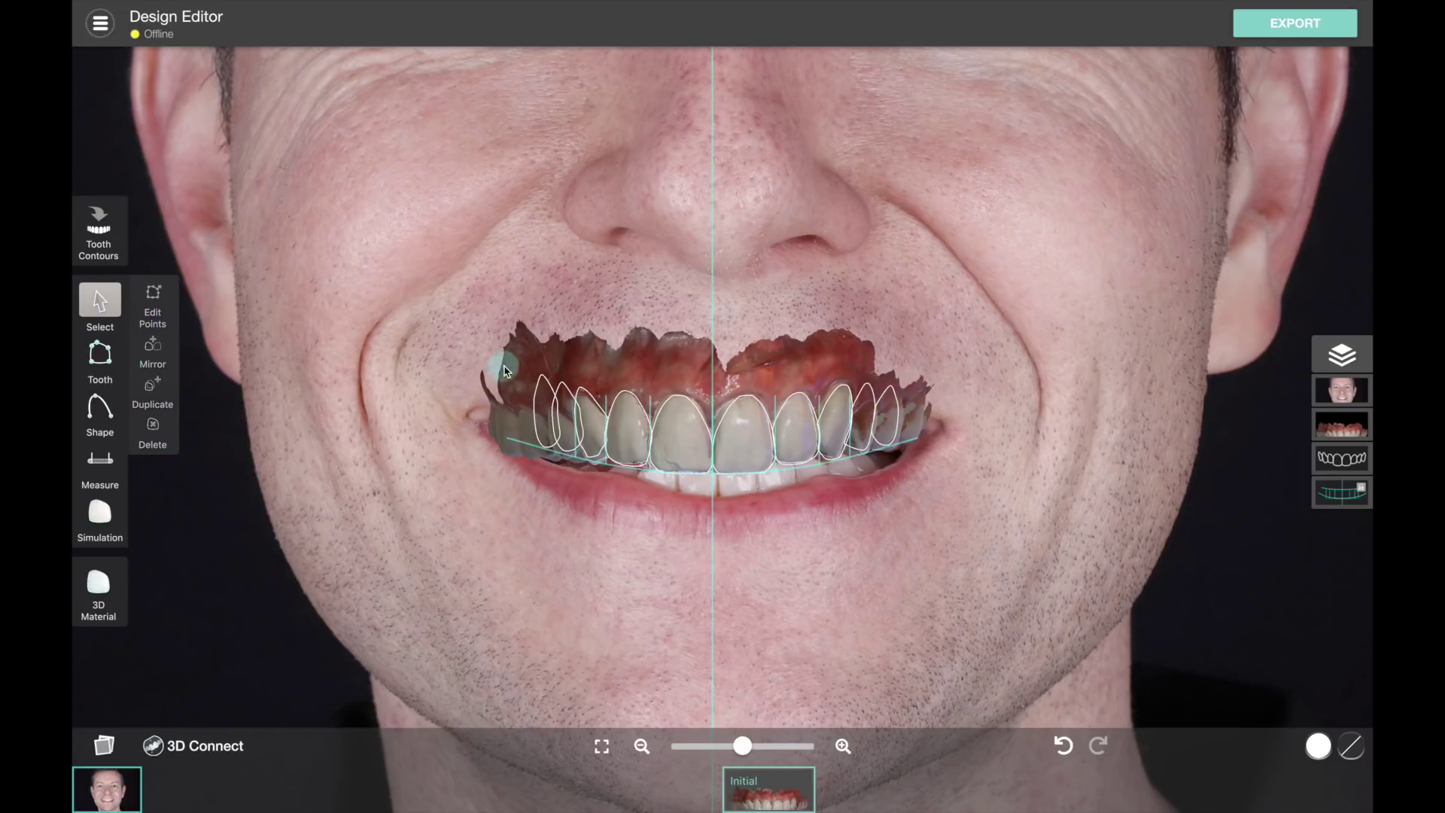
# Delete the left-side tooth outlines and mirror the right-side outlines across the midline
pyautogui.moveTo(503, 367); pyautogui.dragTo(597, 460)
pyautogui.click(153, 428)
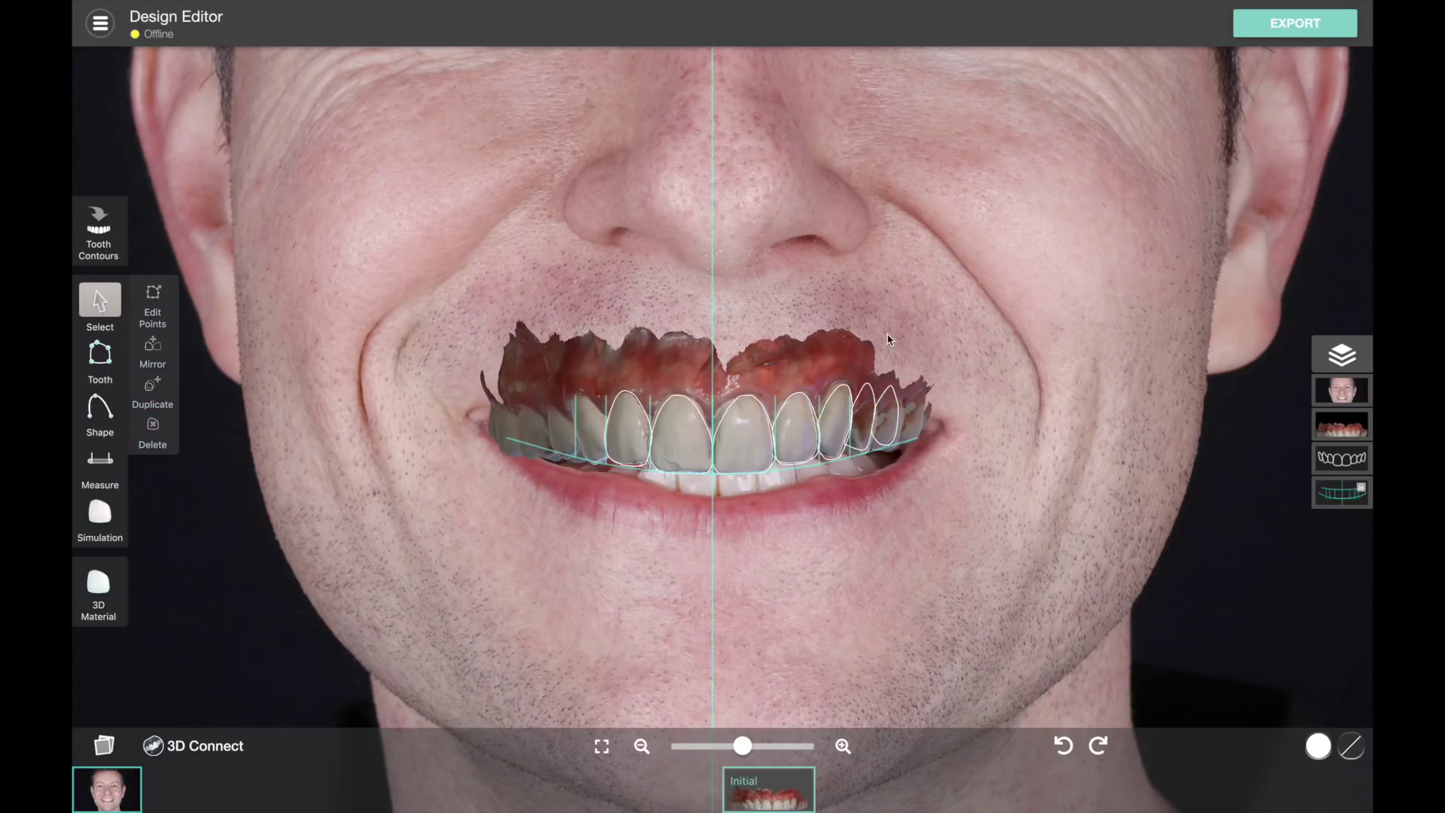
pyautogui.moveTo(838, 357); pyautogui.dragTo(918, 444)
pyautogui.click(153, 350)
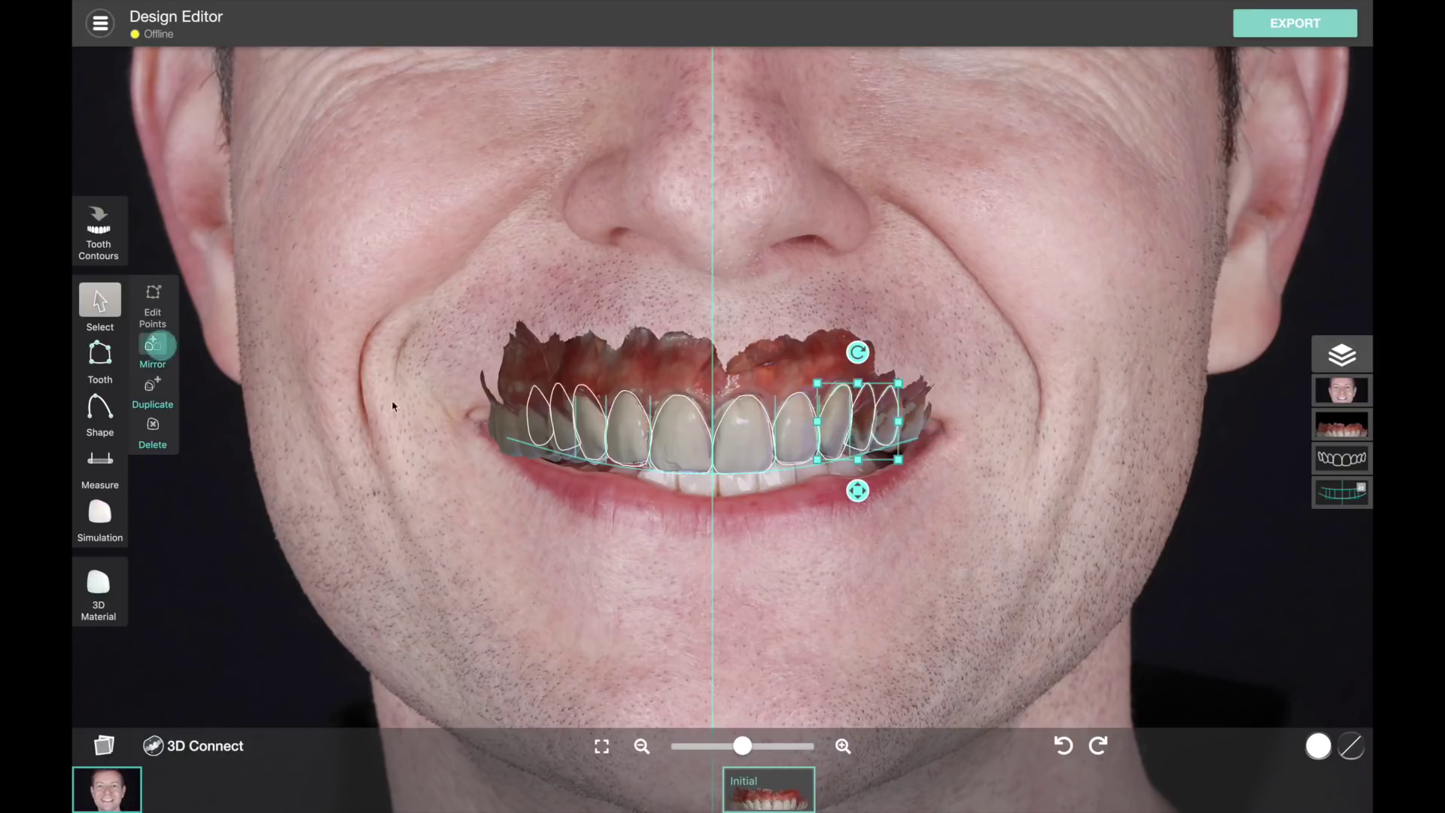
pyautogui.click(496, 518)
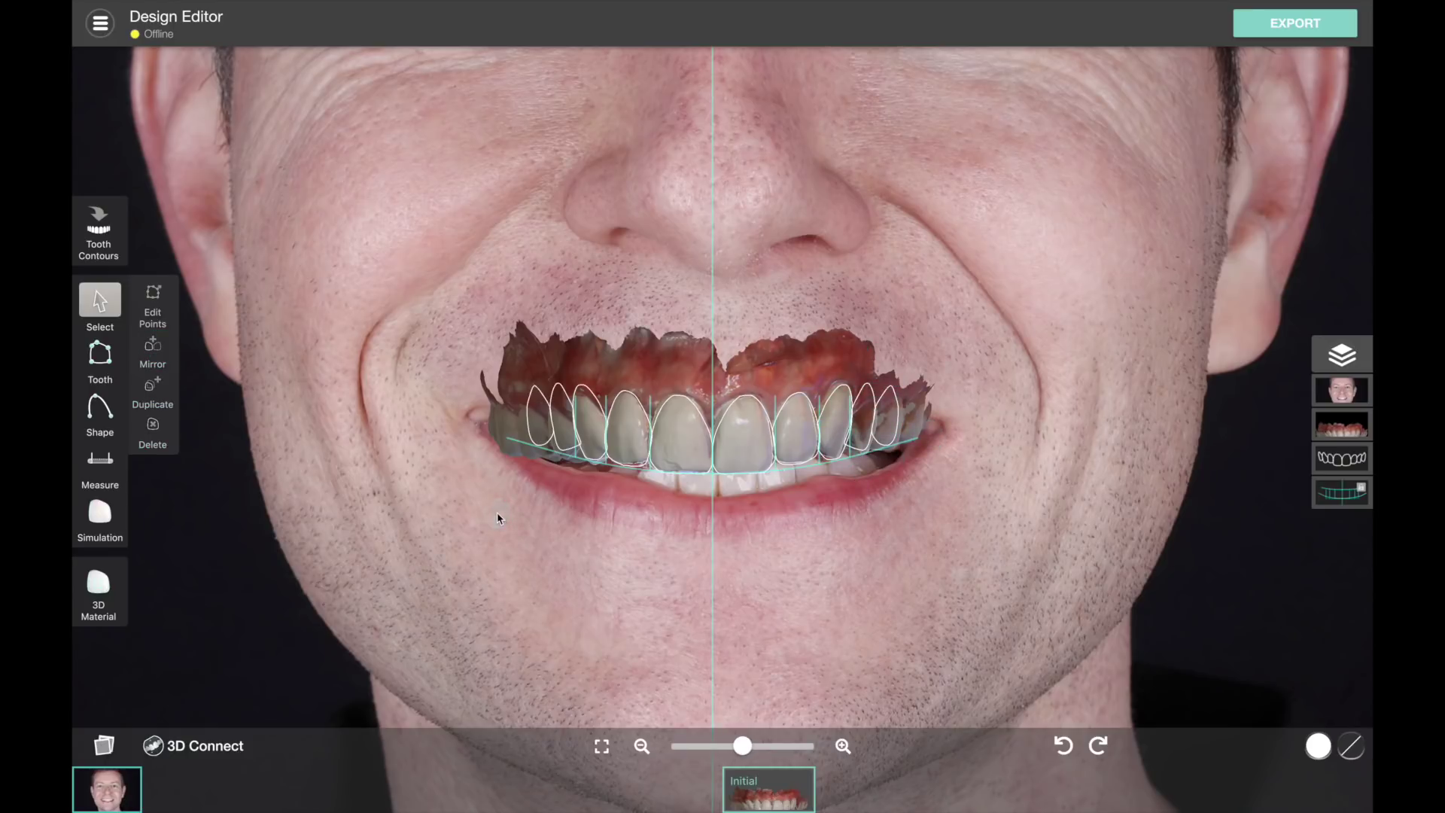
# Start the 3D Material lip mask and fit its contour along the upper and lower inner lips
pyautogui.click(113, 589)
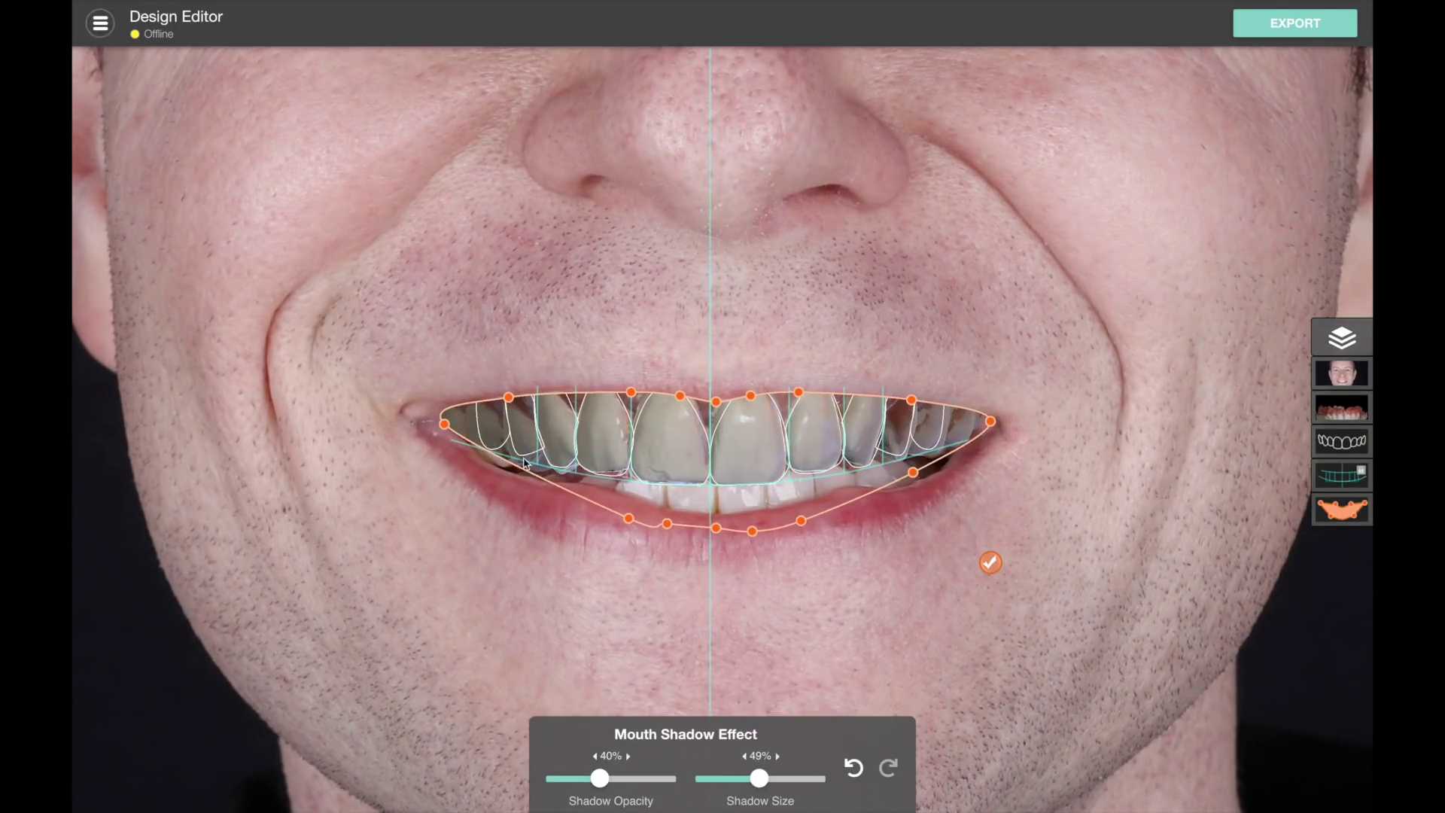
pyautogui.moveTo(481, 439); pyautogui.dragTo(503, 468)
pyautogui.moveTo(629, 518); pyautogui.dragTo(766, 509)
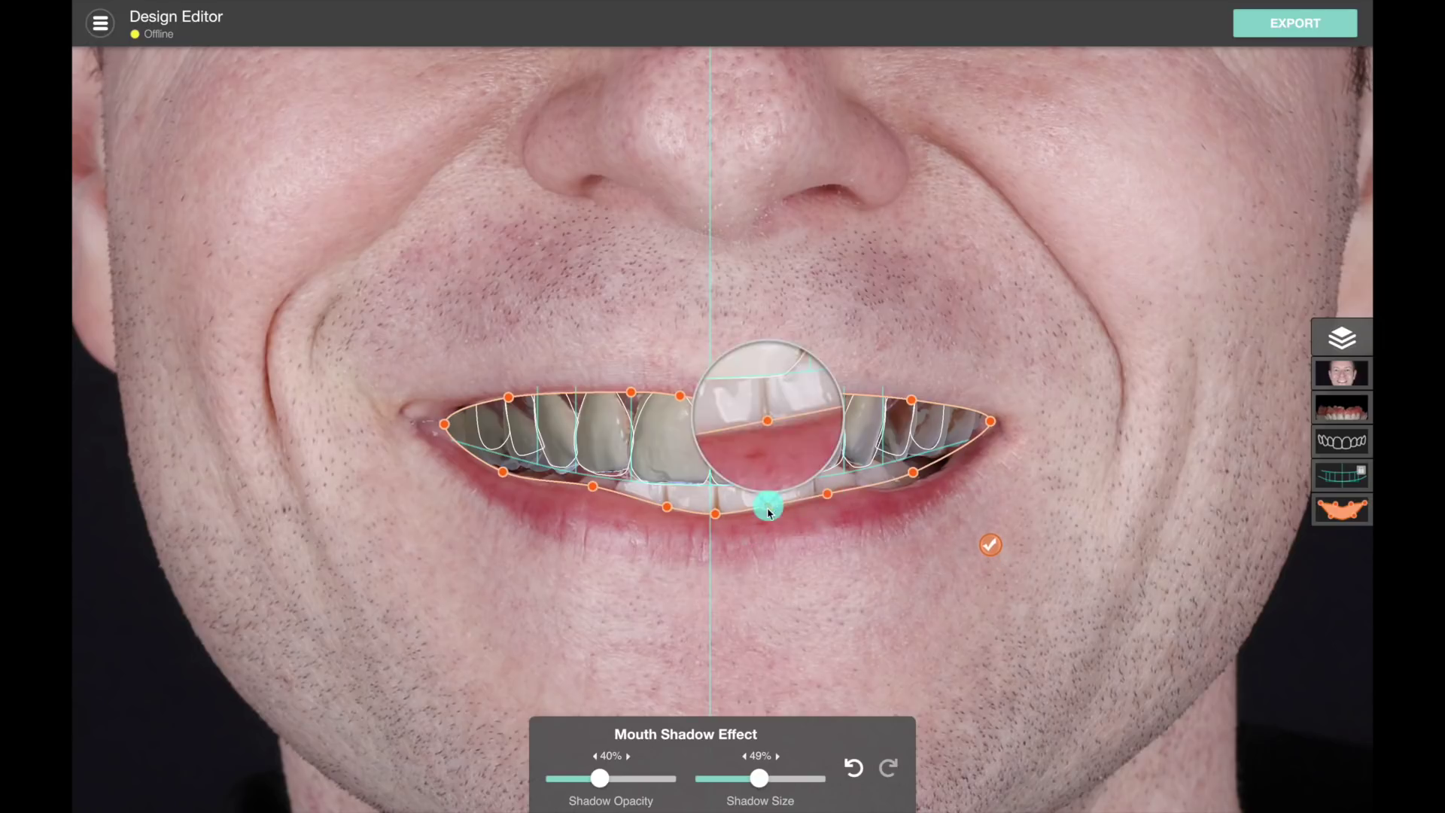
pyautogui.moveTo(912, 473); pyautogui.dragTo(918, 484)
pyautogui.moveTo(990, 421); pyautogui.dragTo(1001, 426)
pyautogui.click(956, 412)
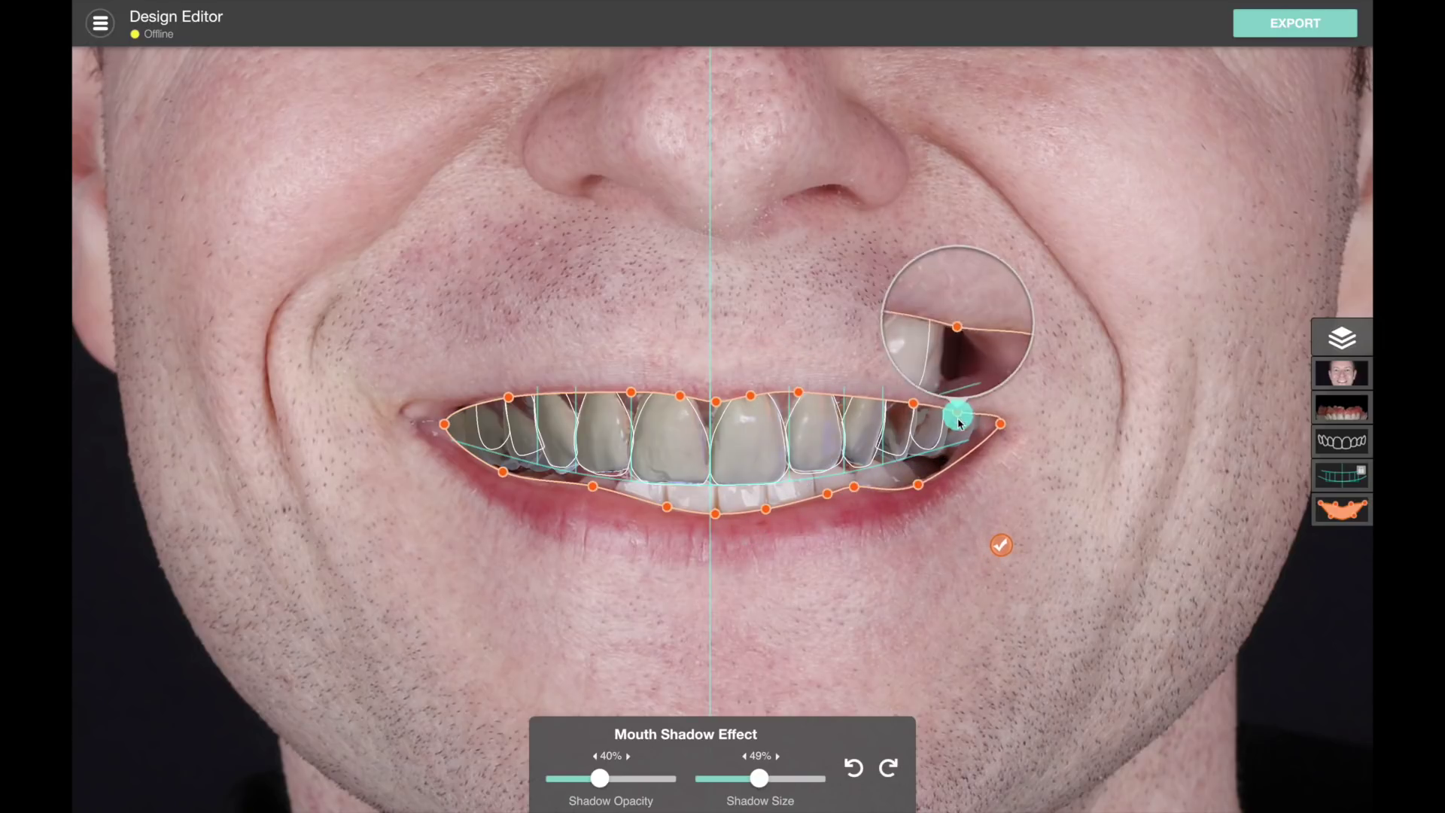
pyautogui.click(859, 397)
pyautogui.moveTo(798, 392); pyautogui.dragTo(758, 398)
pyautogui.moveTo(715, 402); pyautogui.dragTo(559, 392)
pyautogui.moveTo(467, 414); pyautogui.dragTo(455, 406)
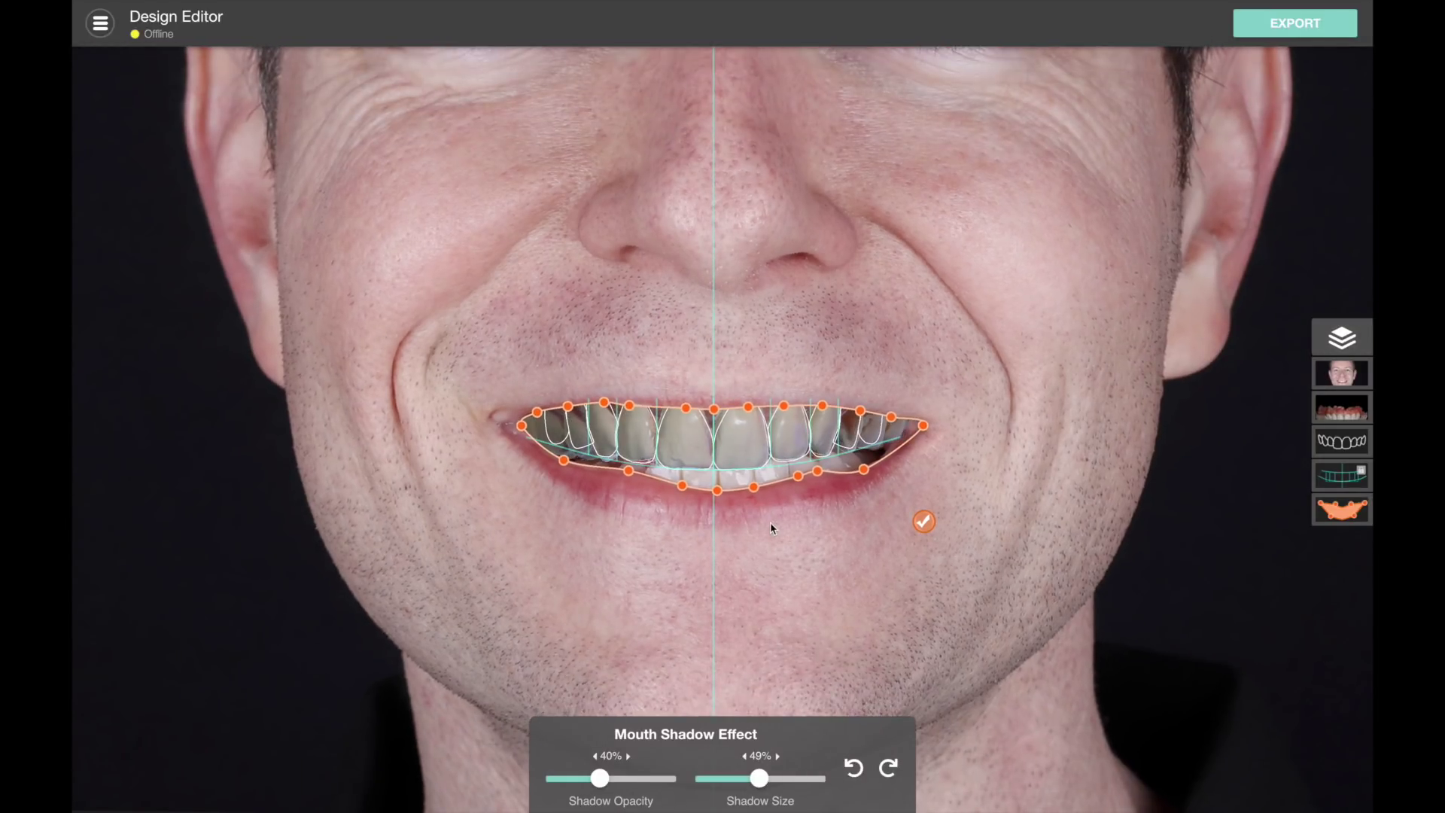
# Set mouth shadow size to 28% and shadow opacity to 22%, then confirm the lip mask
pyautogui.moveTo(760, 779); pyautogui.dragTo(735, 780)
pyautogui.moveTo(630, 409); pyautogui.dragTo(639, 409)
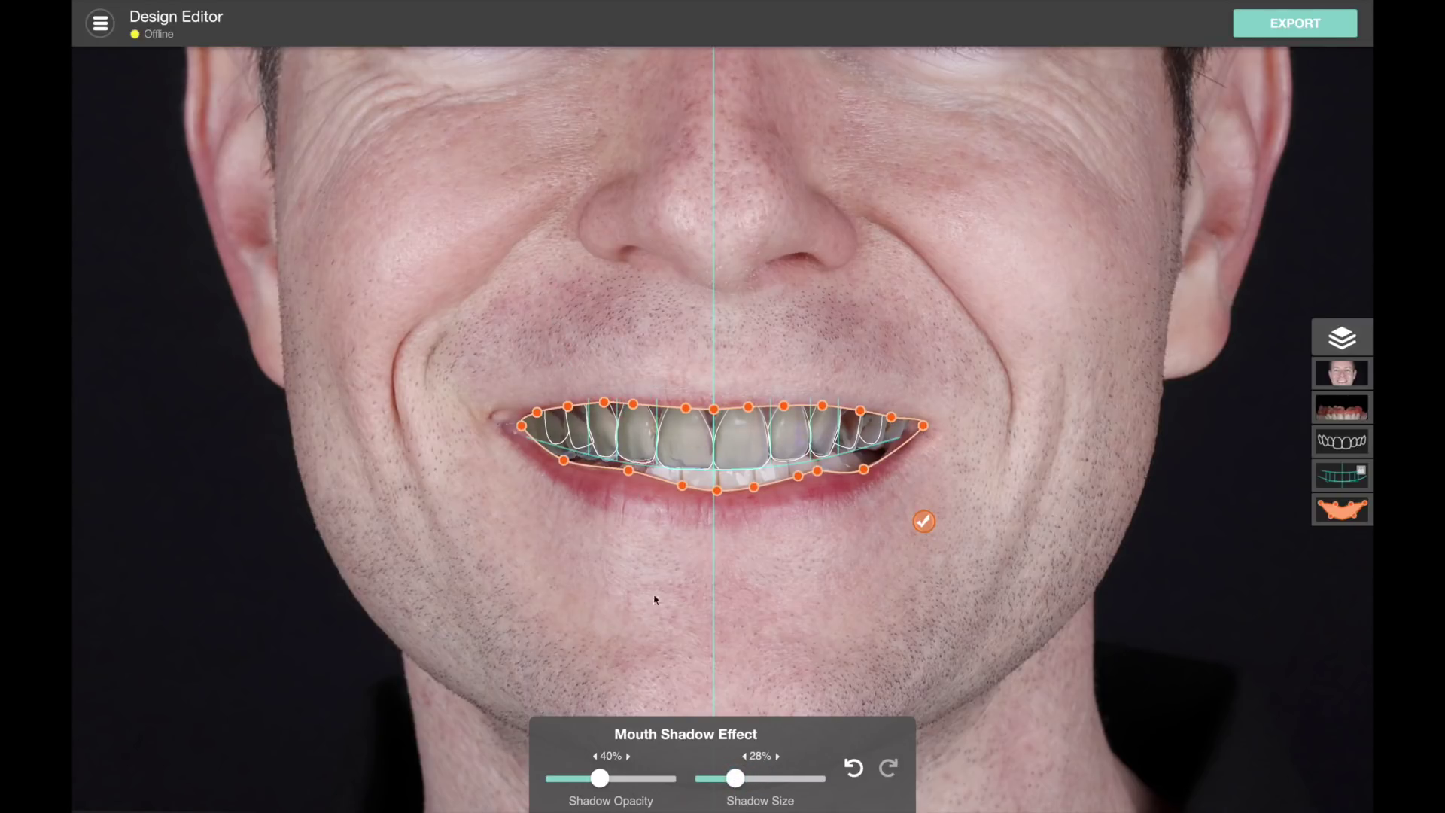
pyautogui.moveTo(600, 779); pyautogui.dragTo(579, 780)
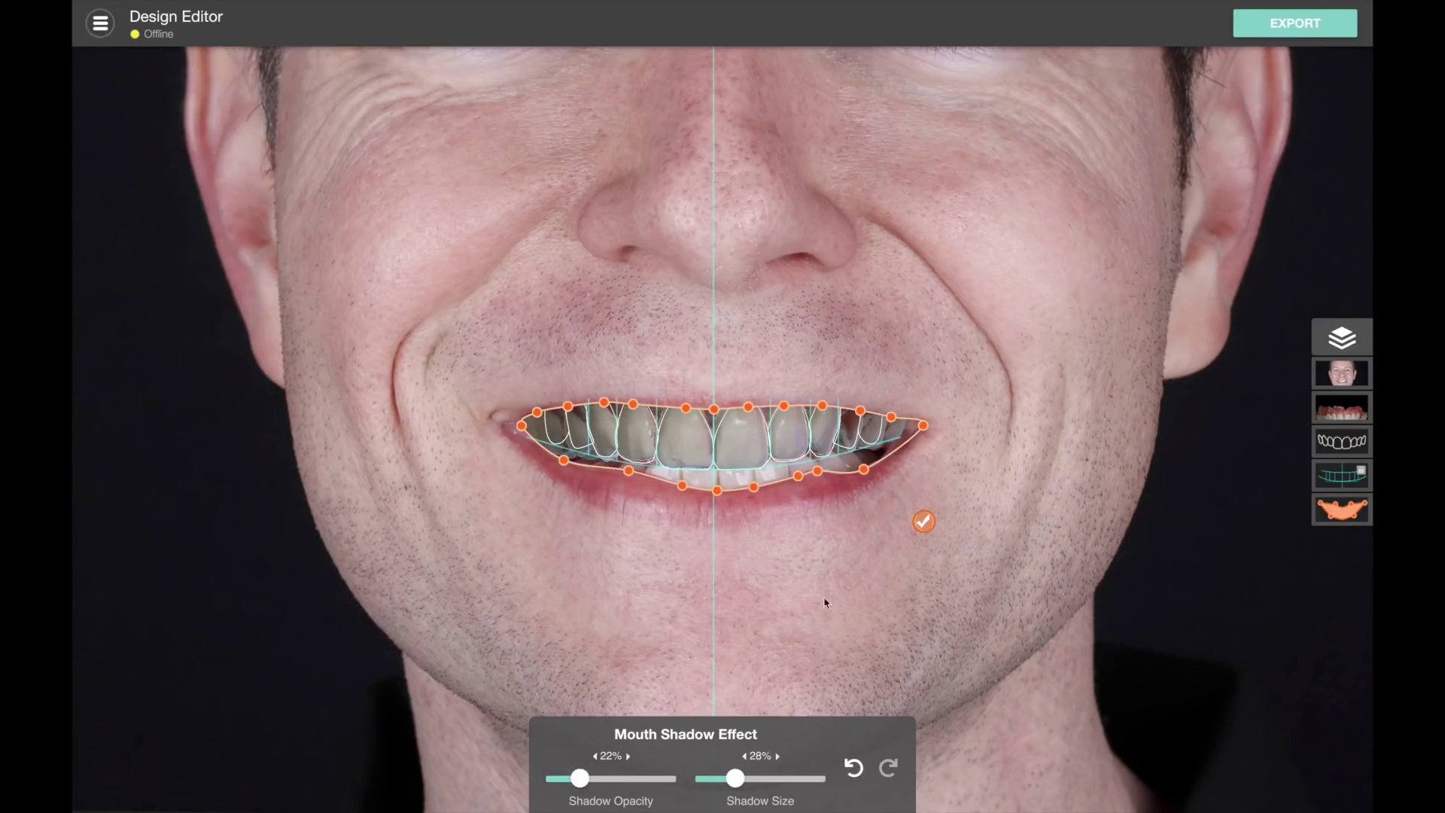
pyautogui.click(923, 529)
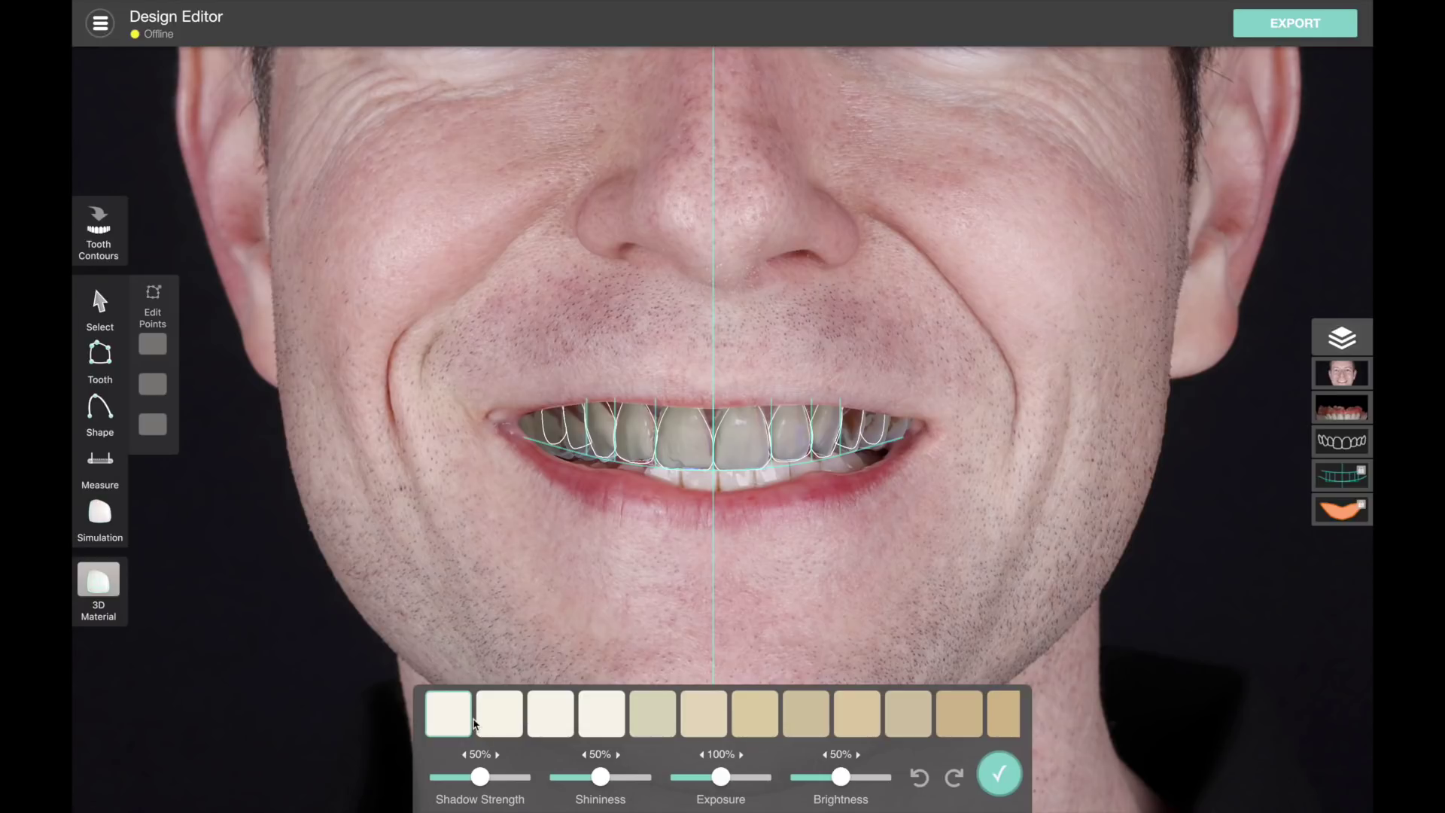
# Compare olive and brown tooth shades, return to the lightest shade, and set shadow strength to 52%
pyautogui.moveTo(719, 725); pyautogui.dragTo(432, 736)
pyautogui.moveTo(603, 723); pyautogui.dragTo(826, 730)
pyautogui.click(668, 719)
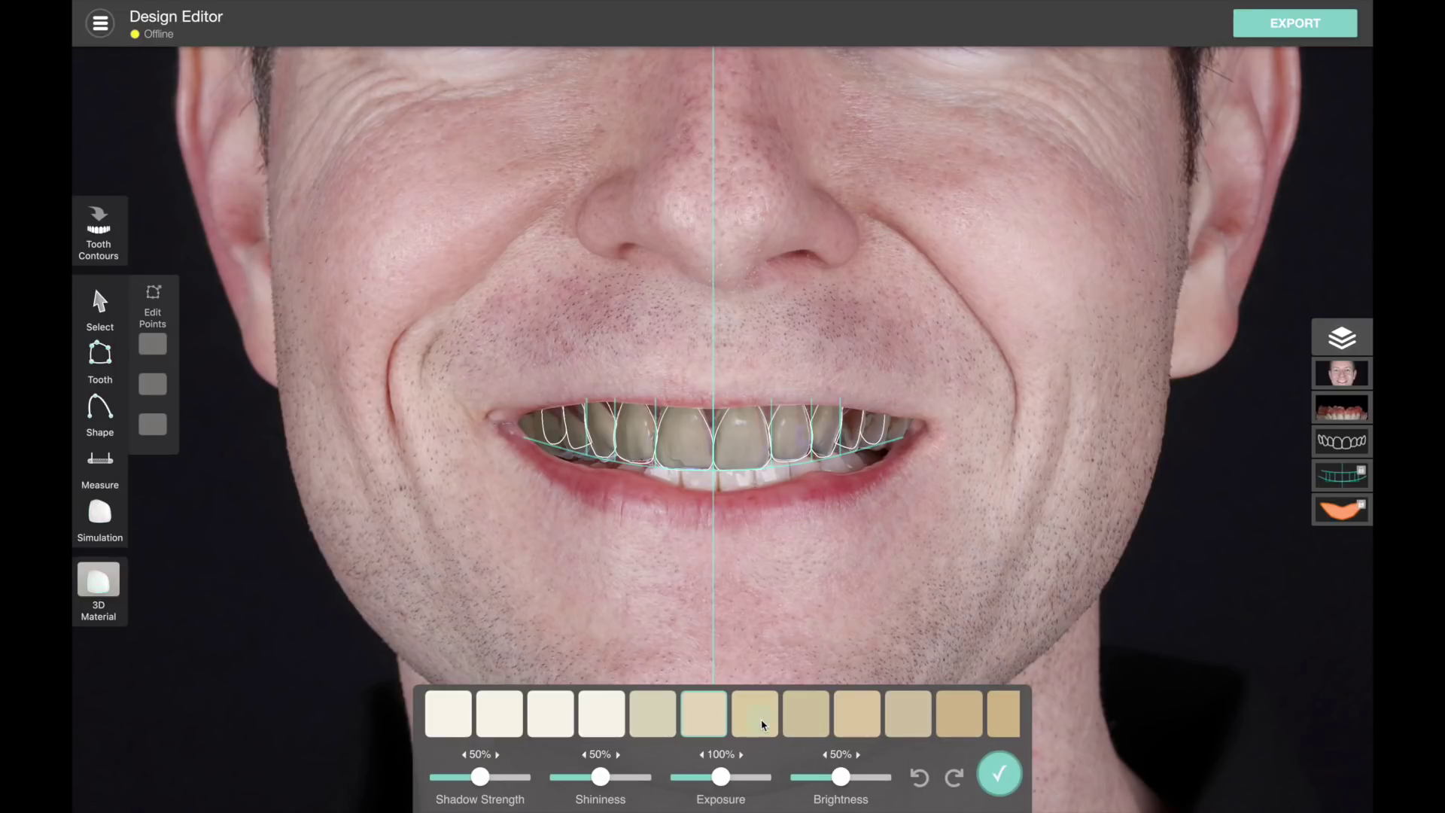
pyautogui.click(804, 719)
pyautogui.click(851, 720)
pyautogui.click(455, 719)
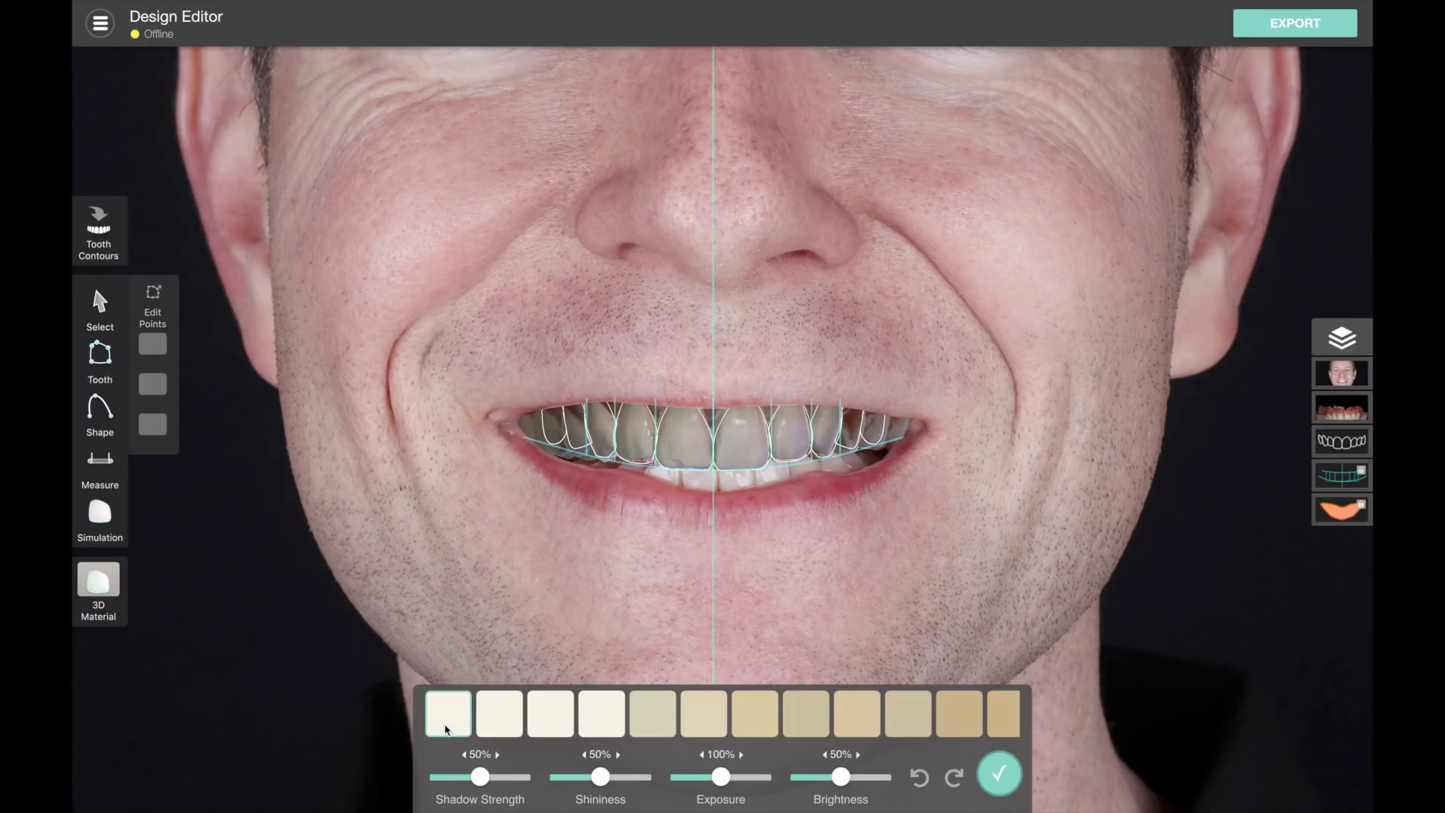
pyautogui.moveTo(477, 776)
pyautogui.mouseDown()
pyautogui.moveTo(442, 776)
pyautogui.moveTo(479, 777)
pyautogui.mouseUp()
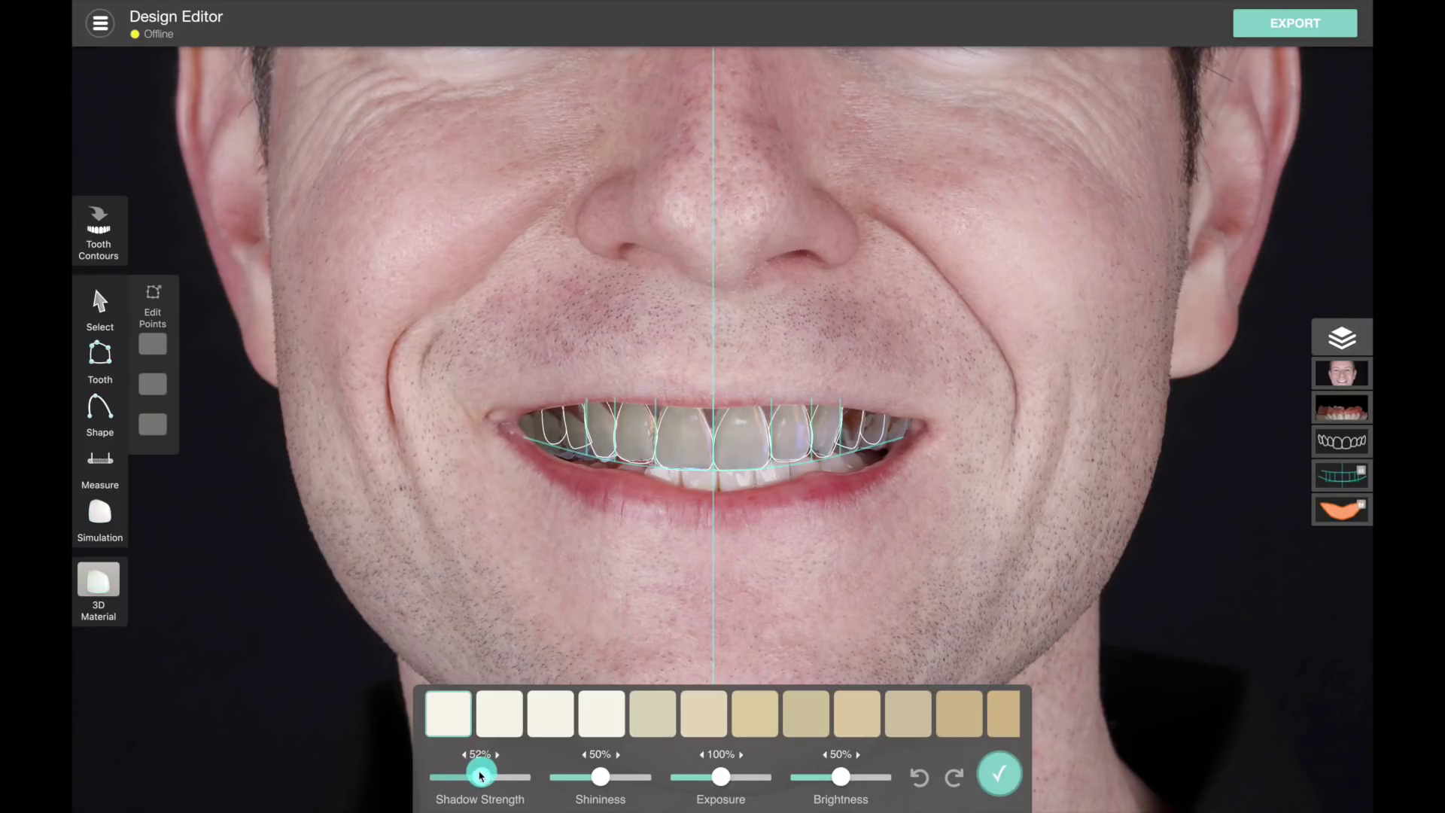
# Lower tooth shadow strength to 46%, then adjust brightness, exposure and shininess
pyautogui.scroll(-3, 716, 523)
pyautogui.scroll(1, 716, 524)
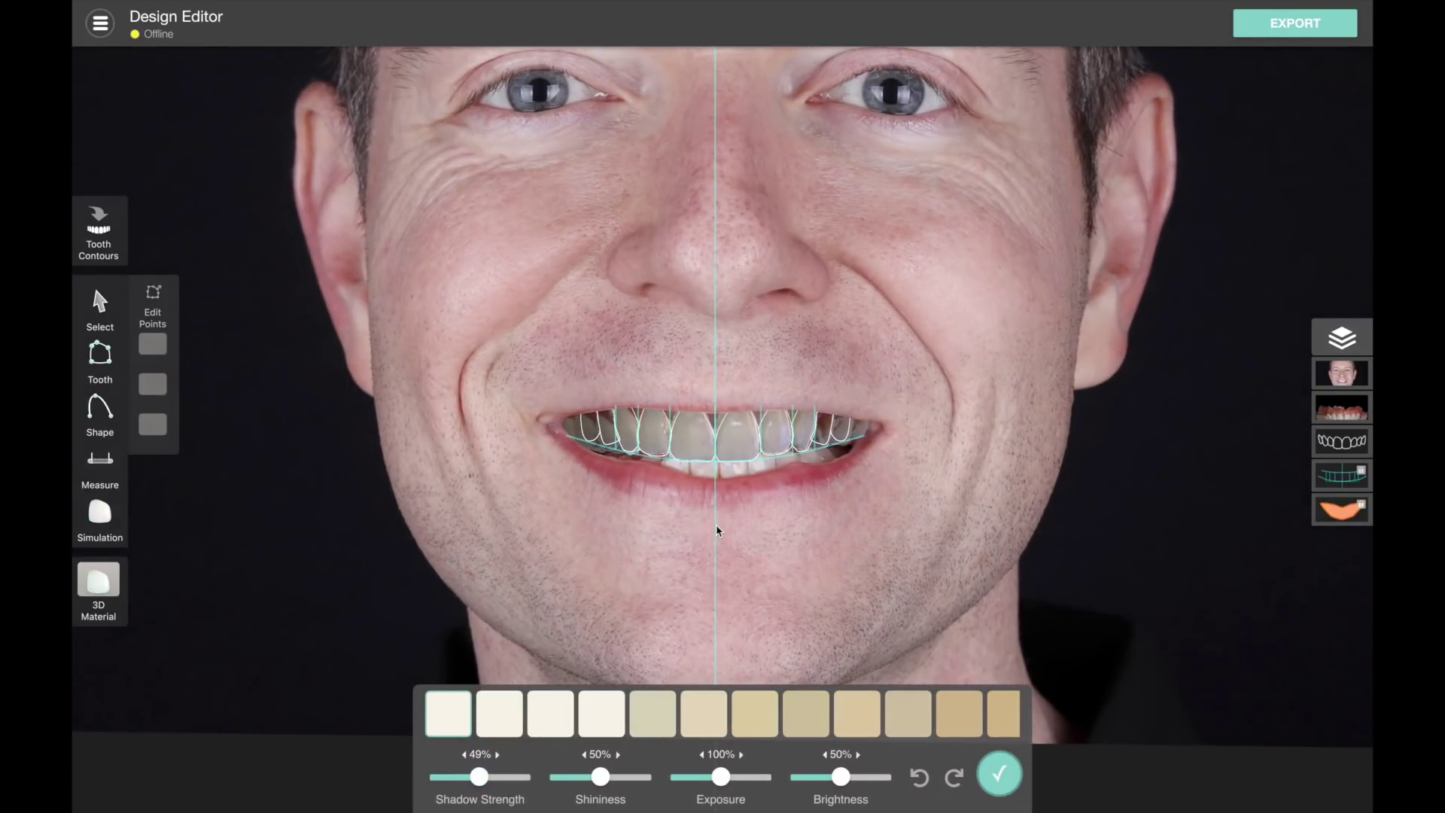
pyautogui.moveTo(480, 776)
pyautogui.mouseDown()
pyautogui.moveTo(446, 776)
pyautogui.moveTo(477, 774)
pyautogui.mouseUp()
pyautogui.moveTo(842, 778)
pyautogui.mouseDown()
pyautogui.moveTo(822, 779)
pyautogui.moveTo(871, 778)
pyautogui.moveTo(810, 779)
pyautogui.moveTo(885, 775)
pyautogui.moveTo(834, 781)
pyautogui.moveTo(851, 780)
pyautogui.mouseUp()
pyautogui.moveTo(721, 778)
pyautogui.mouseDown()
pyautogui.moveTo(691, 781)
pyautogui.moveTo(740, 779)
pyautogui.mouseUp()
pyautogui.moveTo(601, 779)
pyautogui.mouseDown()
pyautogui.moveTo(553, 779)
pyautogui.moveTo(635, 780)
pyautogui.moveTo(549, 780)
pyautogui.moveTo(605, 780)
pyautogui.mouseUp()
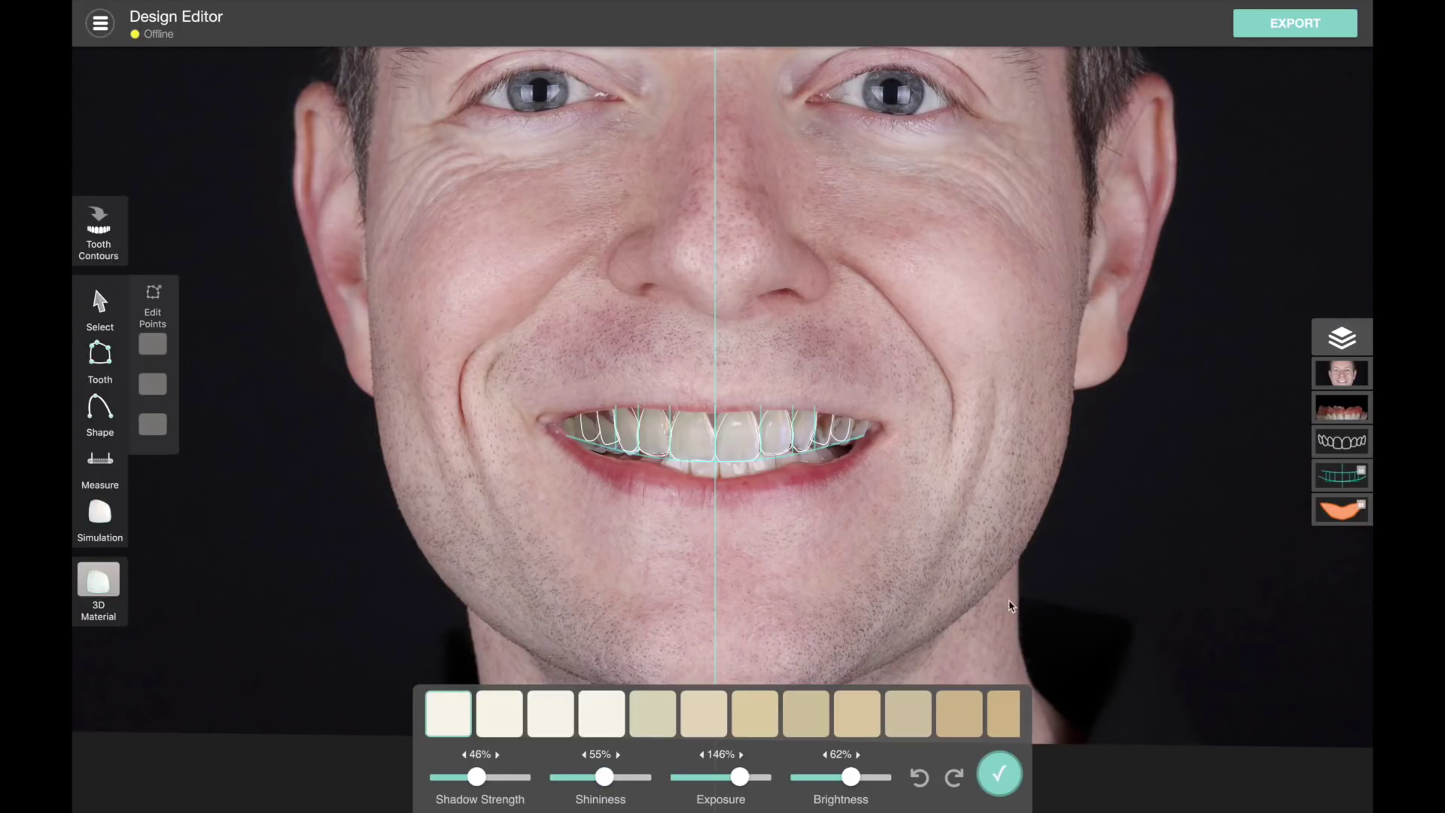
# Fine-tune shininess to 62% and exposure to 146%, with brightness at 62%, and close the material panel
pyautogui.scroll(2, 1007, 599)
pyautogui.scroll(-3, 1007, 598)
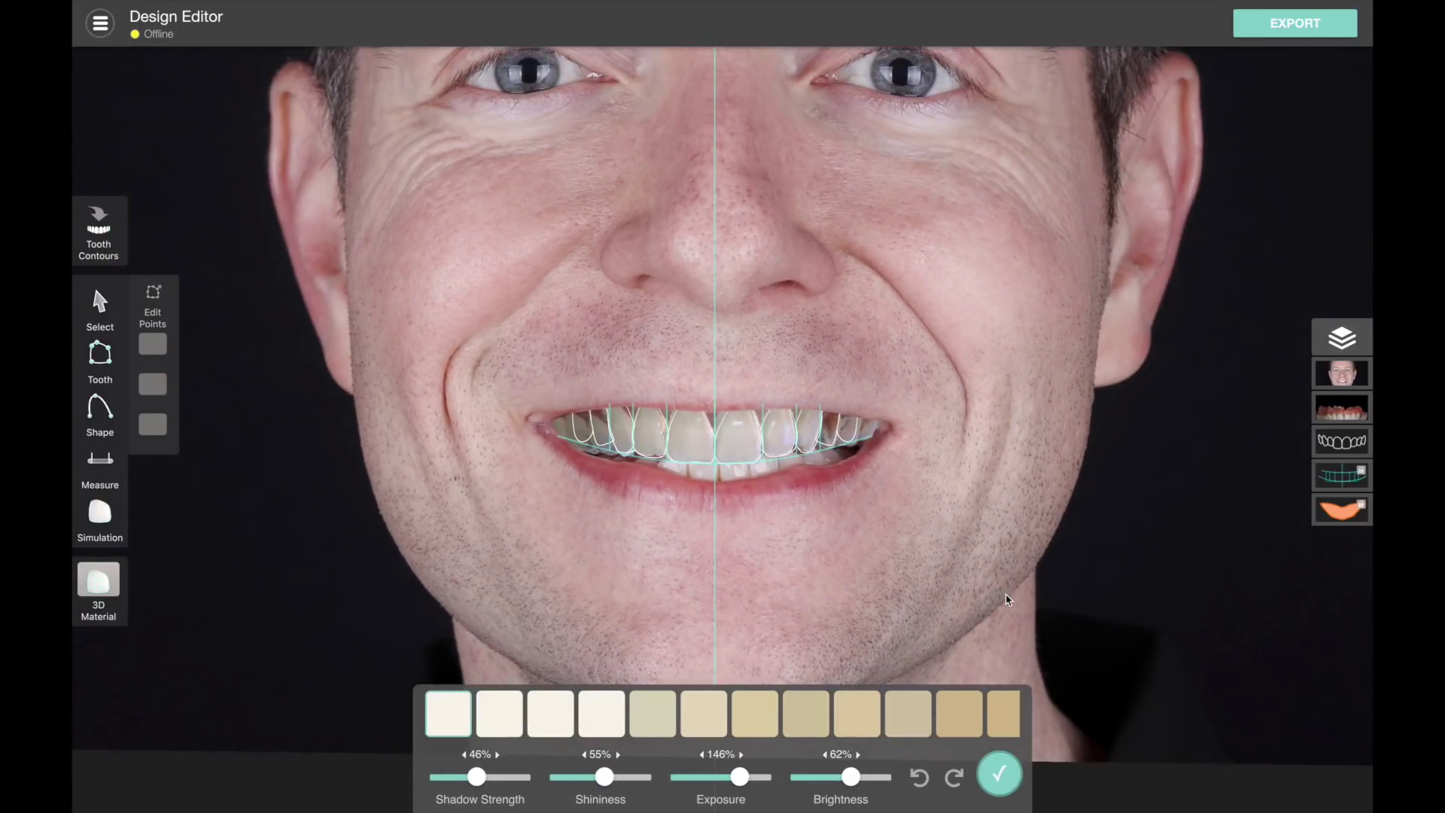
pyautogui.scroll(-2, 931, 561)
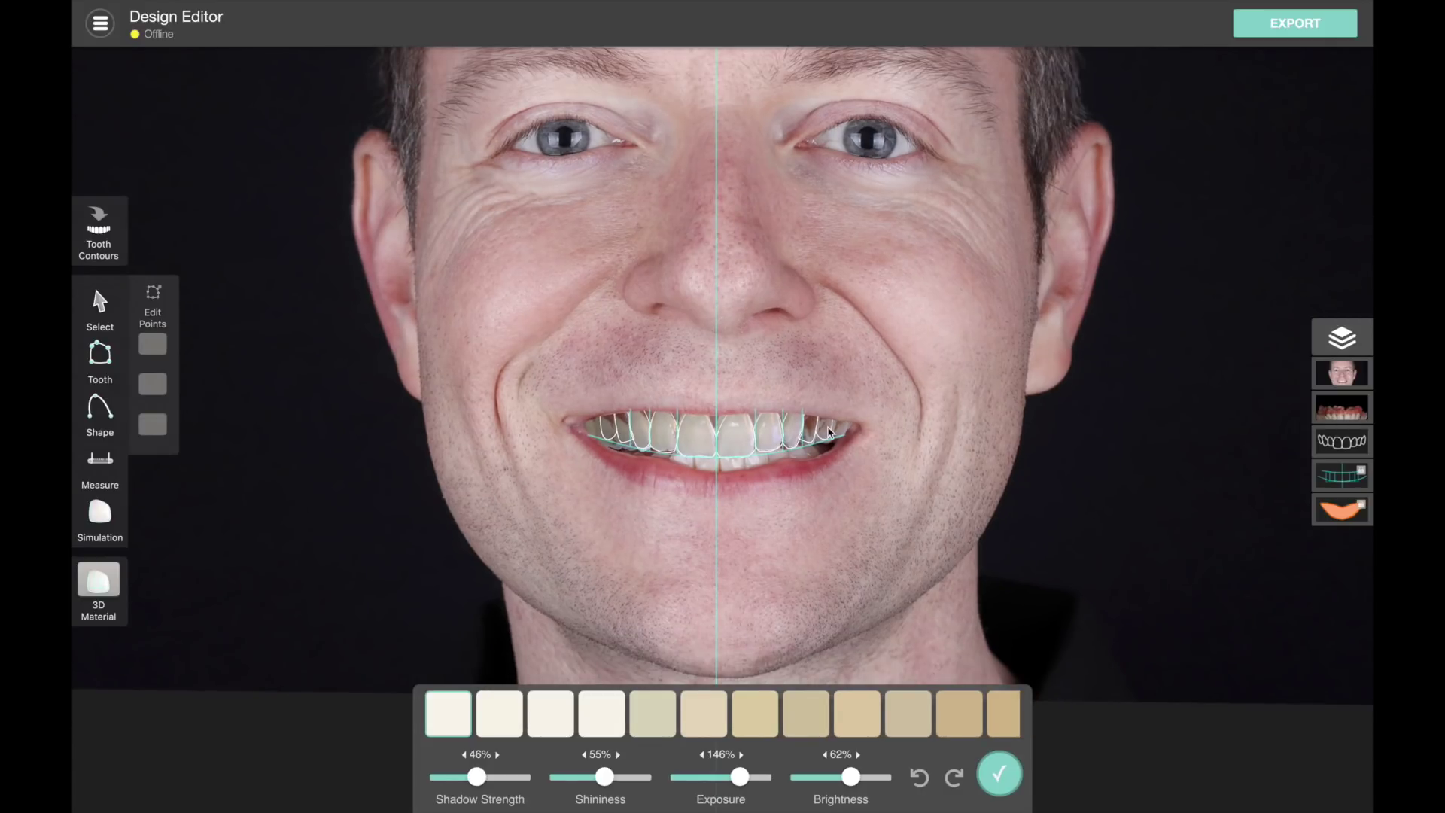
pyautogui.scroll(3, 628, 435)
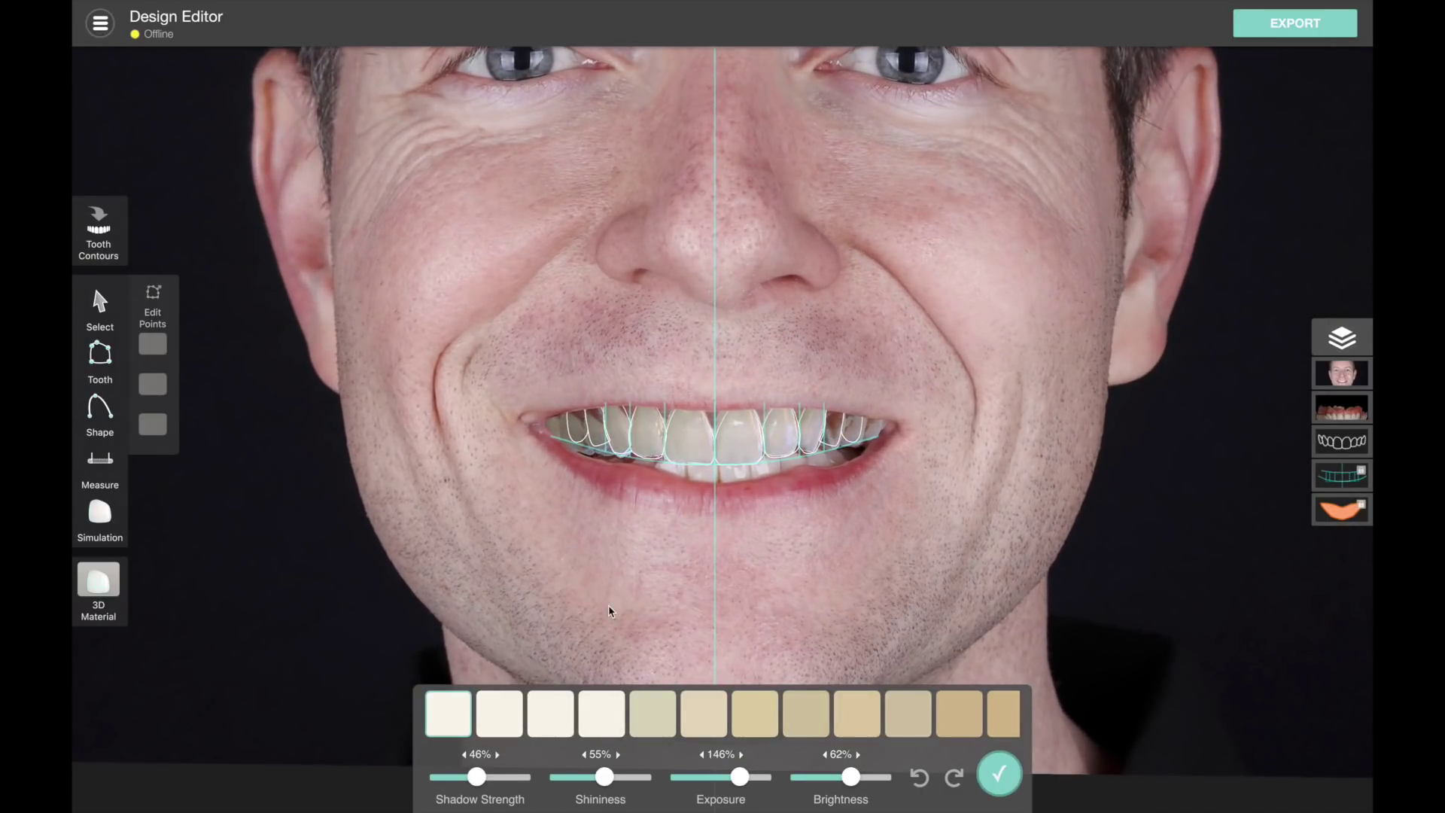
pyautogui.moveTo(605, 777); pyautogui.dragTo(611, 779)
pyautogui.moveTo(741, 778); pyautogui.dragTo(754, 778)
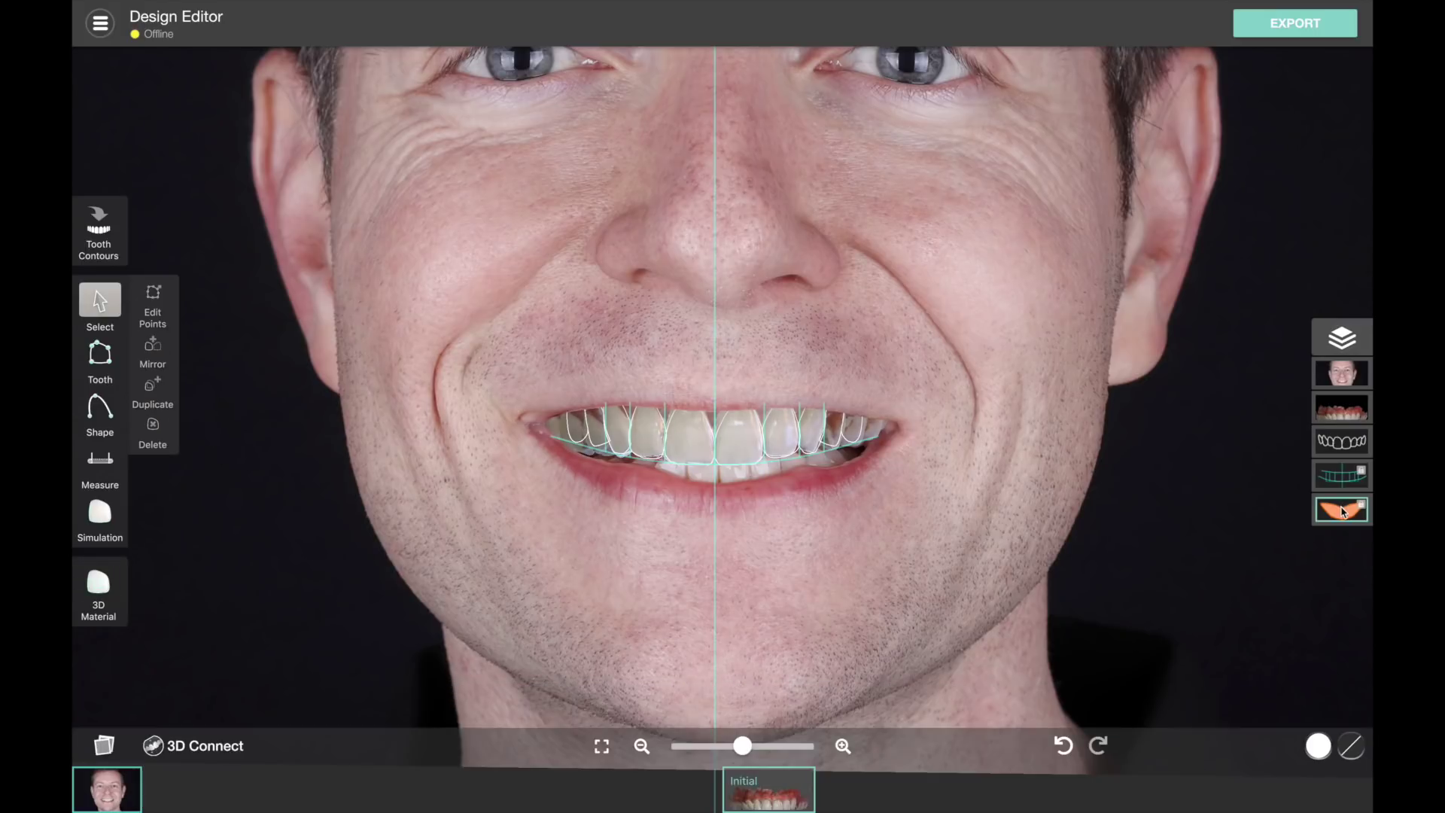
# Turn on the black mouth shadow mask and hide the 3D and guide layers, leaving only tooth outlines visible
pyautogui.click(1343, 512)
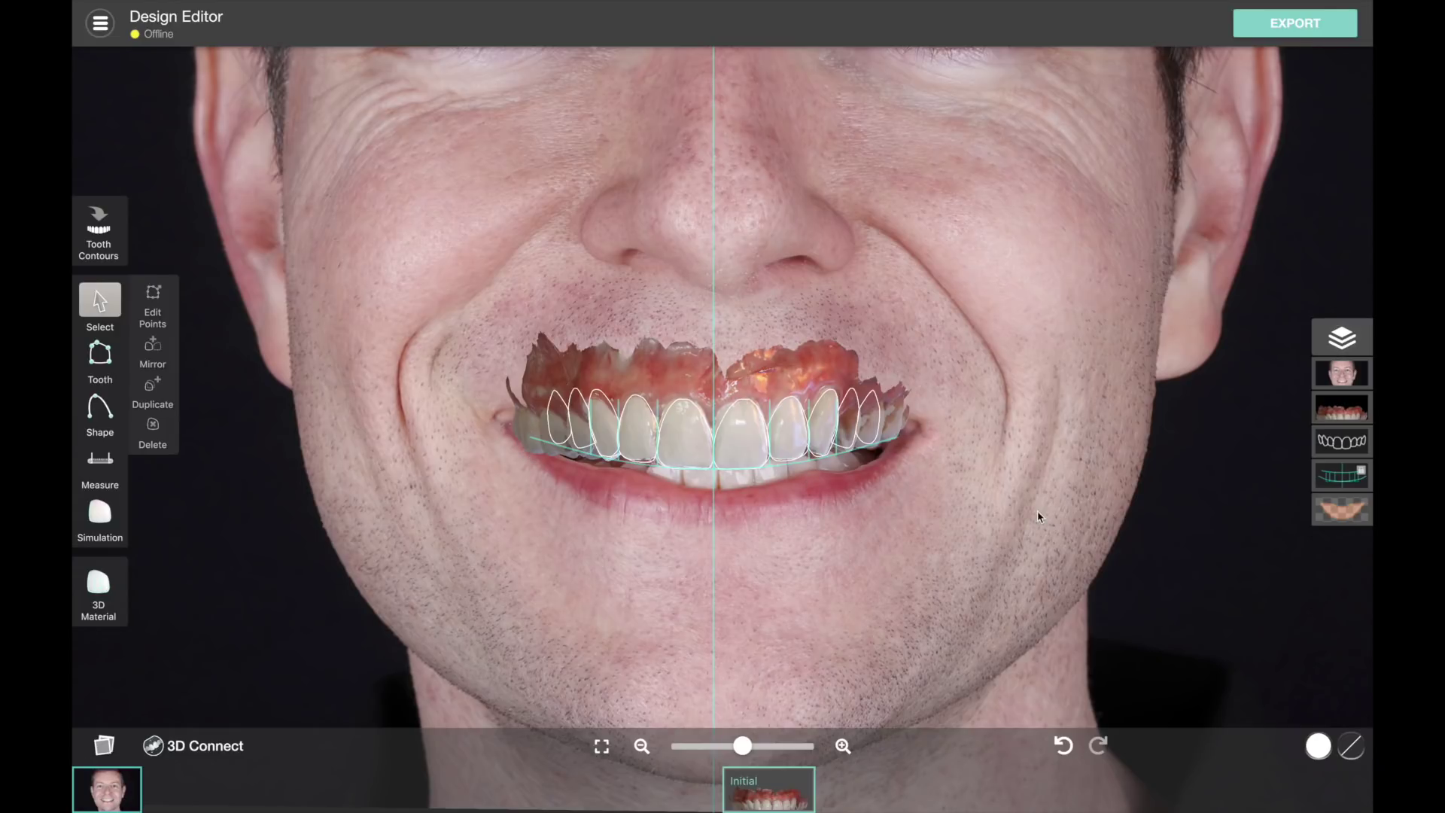
pyautogui.click(1338, 517)
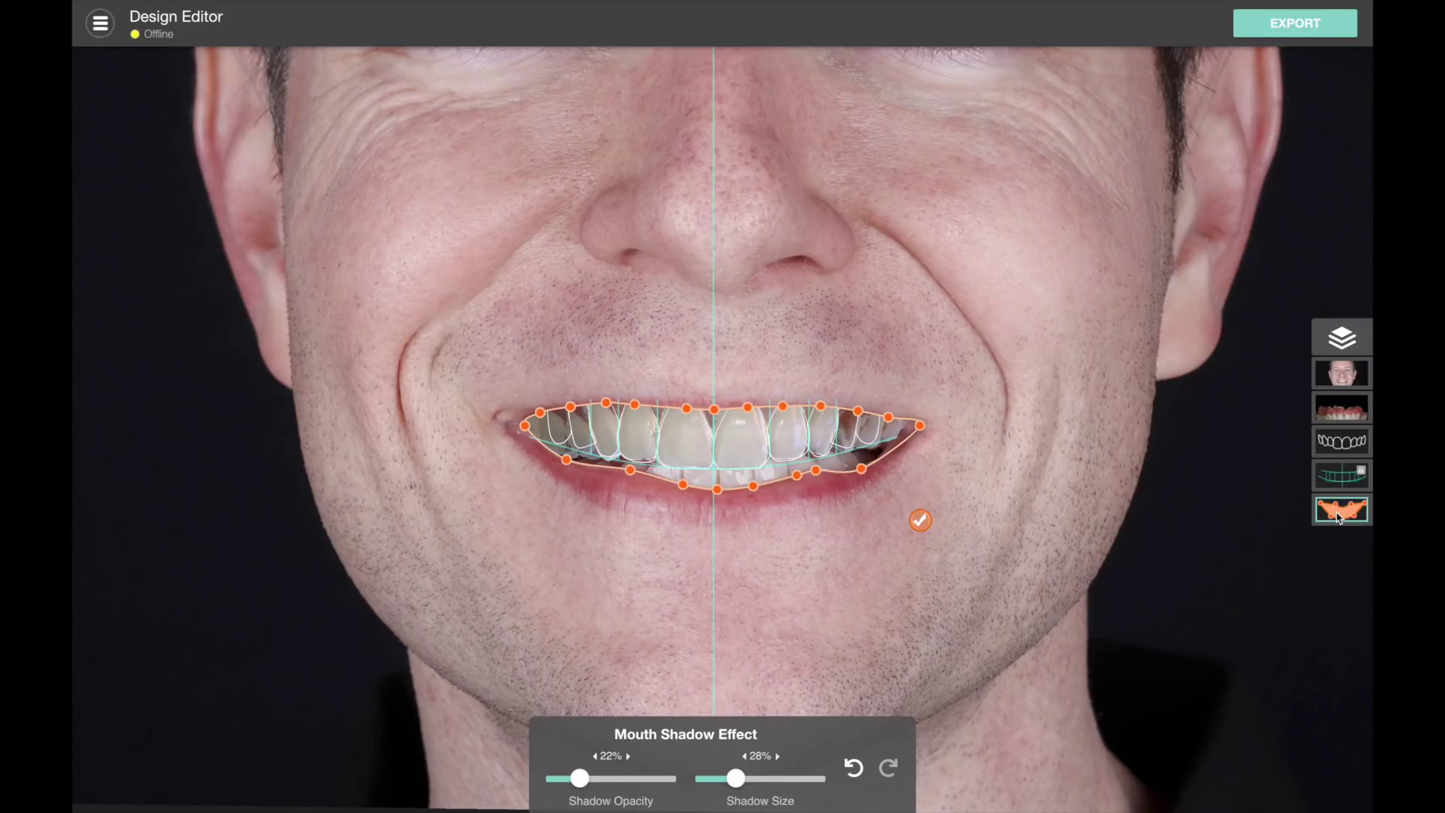
pyautogui.click(1339, 518)
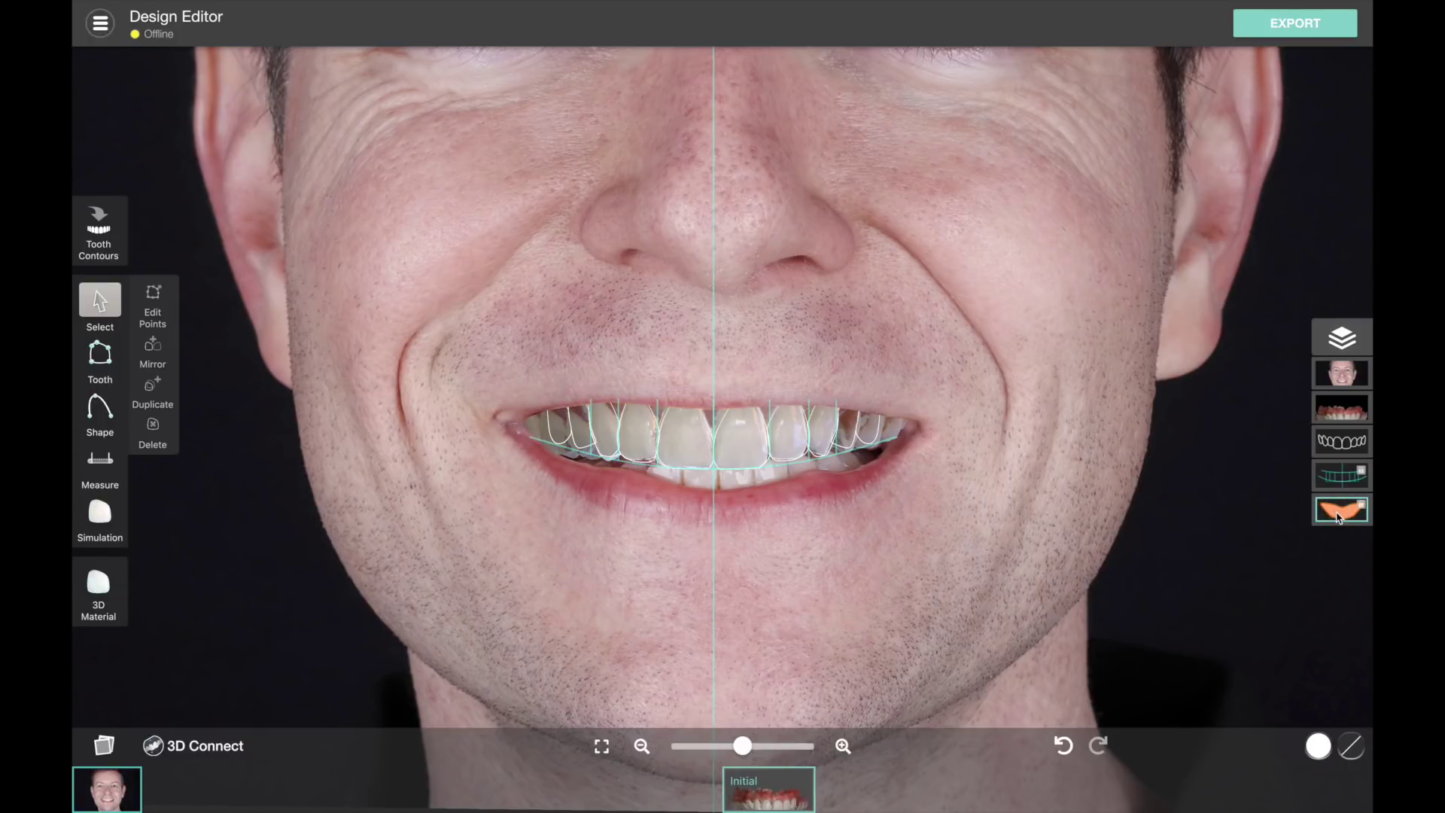
pyautogui.click(1338, 517)
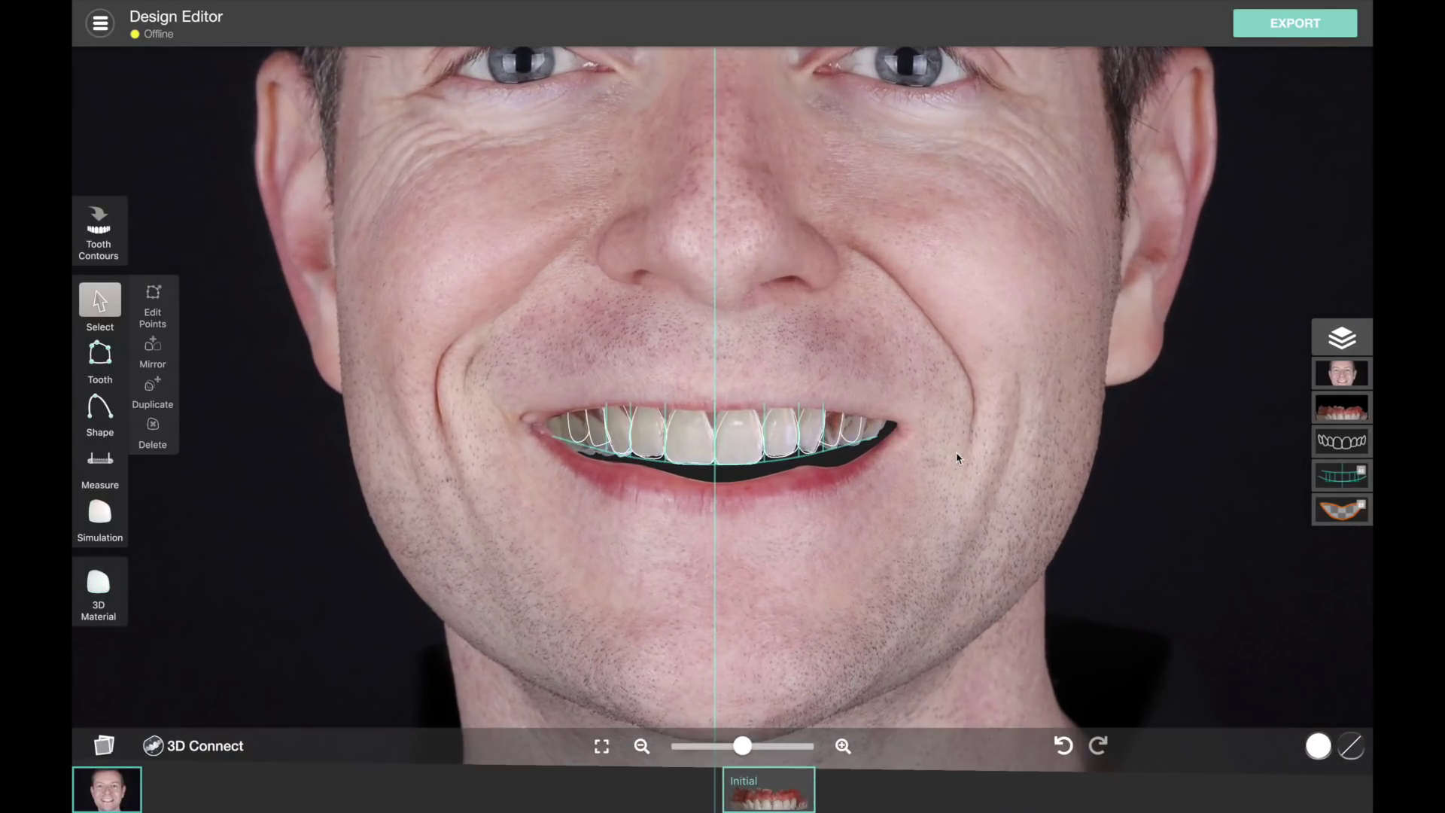
pyautogui.click(1341, 440)
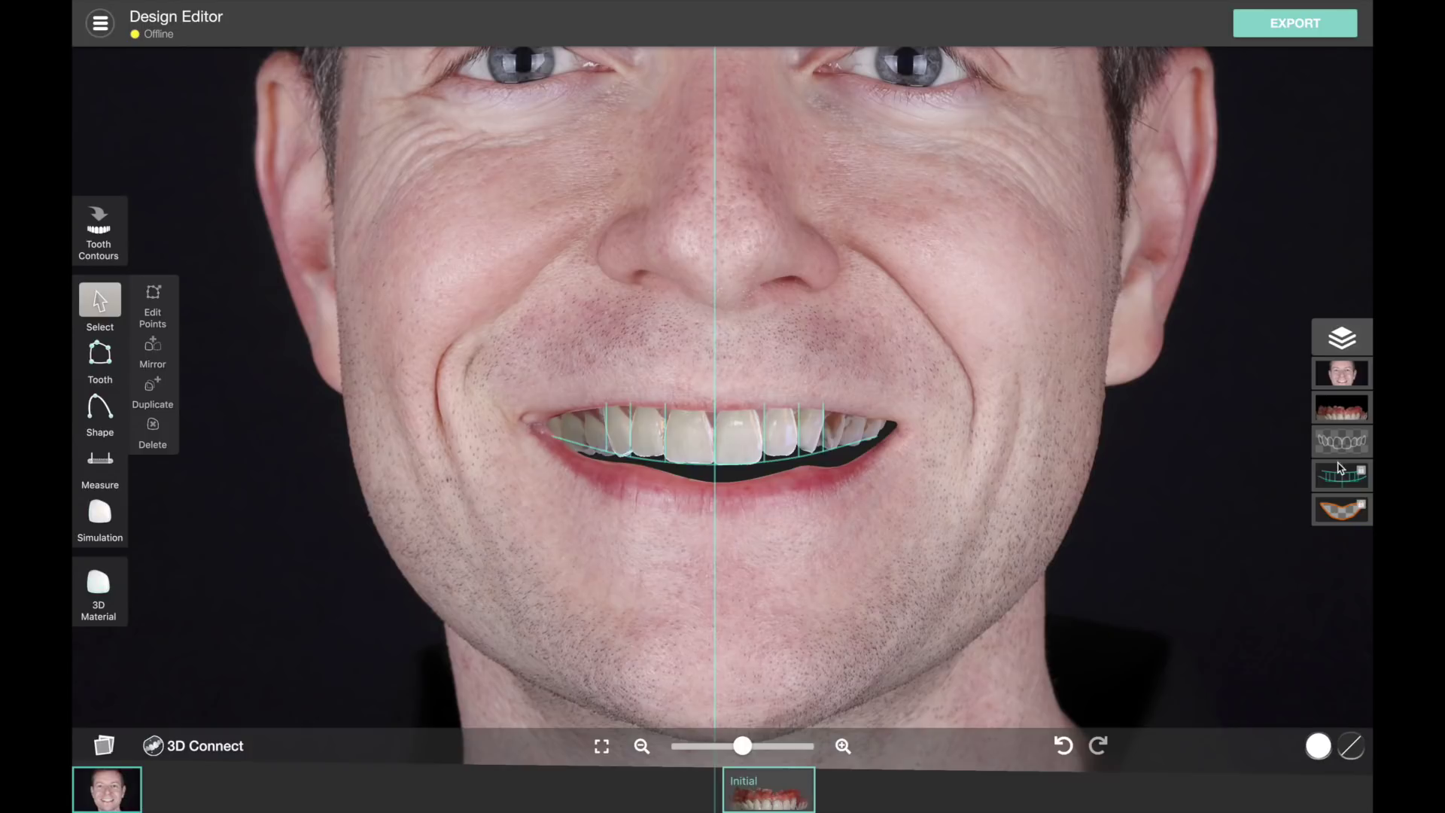
pyautogui.click(1340, 470)
pyautogui.click(1341, 440)
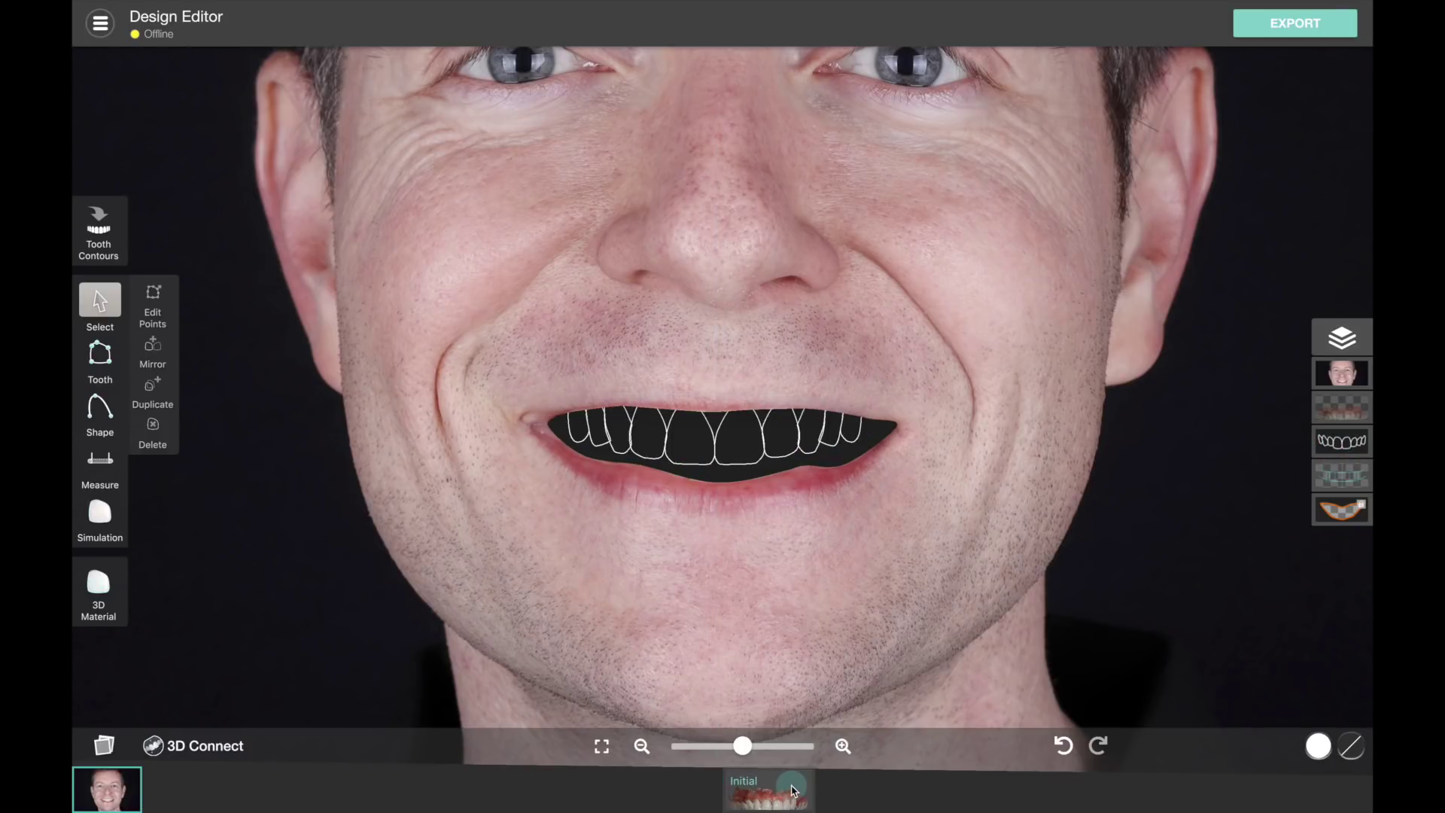
# Show the 3D scan layer with its red gums beneath the tooth outlines
pyautogui.click(1343, 511)
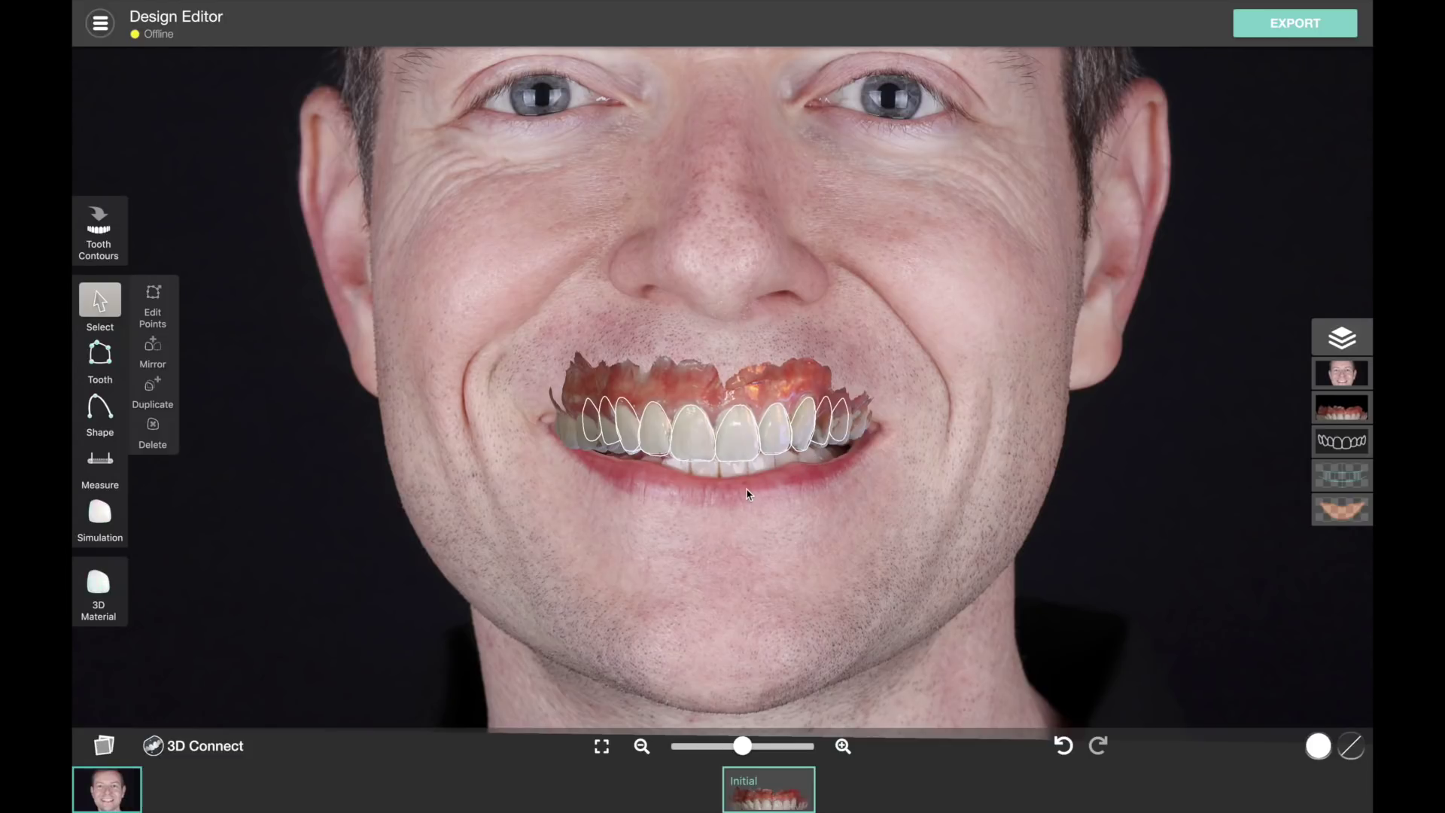
pyautogui.scroll(-1, 659, 500)
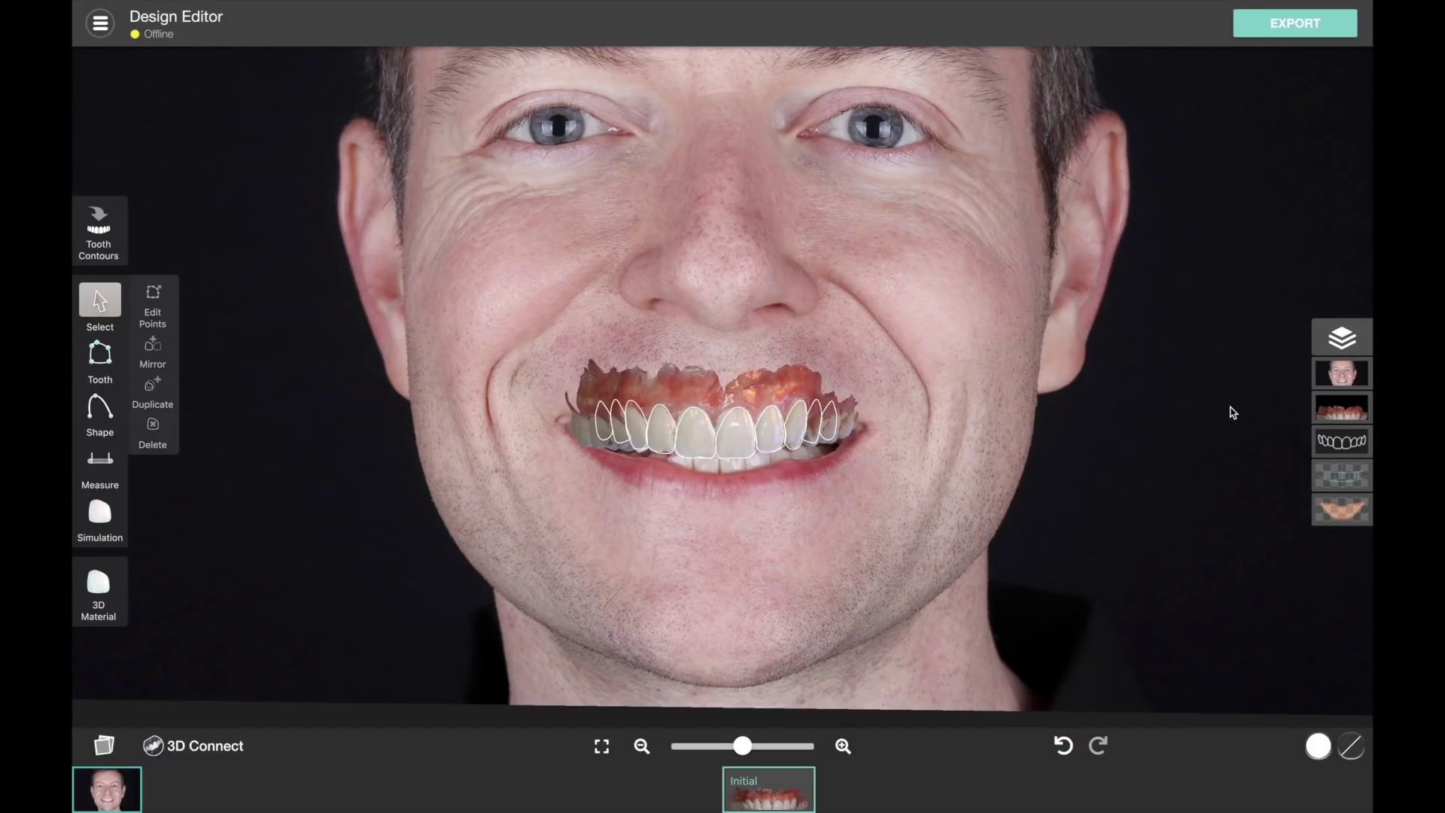